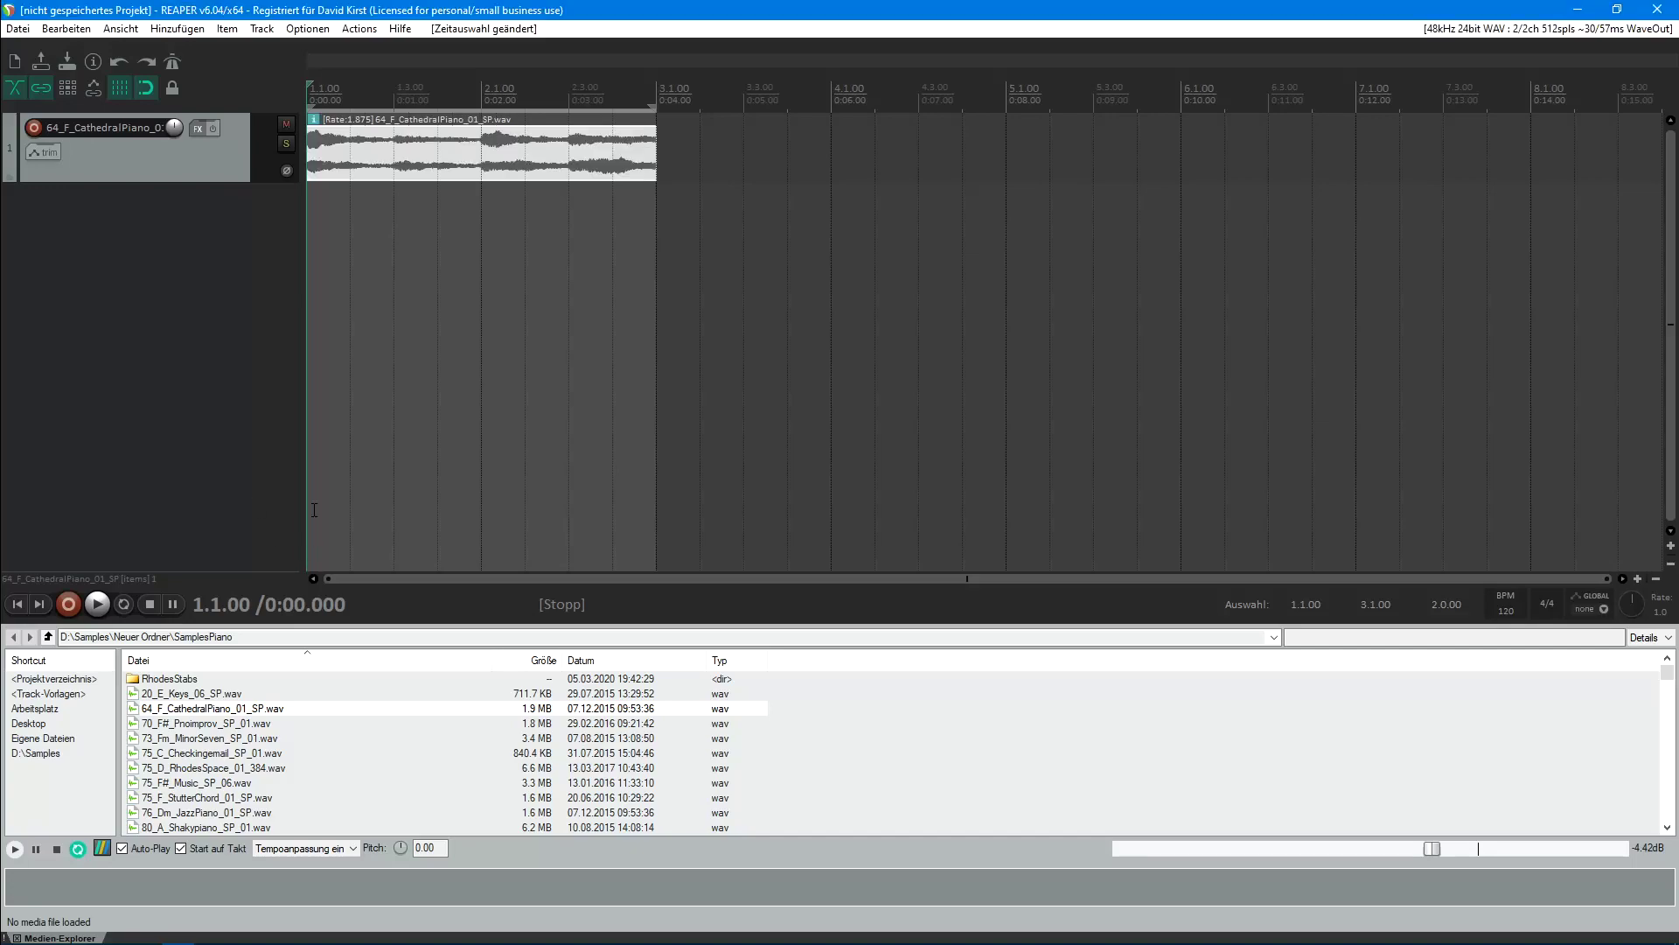
Turn on repeat and play the cathedral piano loop from the start, stopping playback after listening.
click(100, 600)
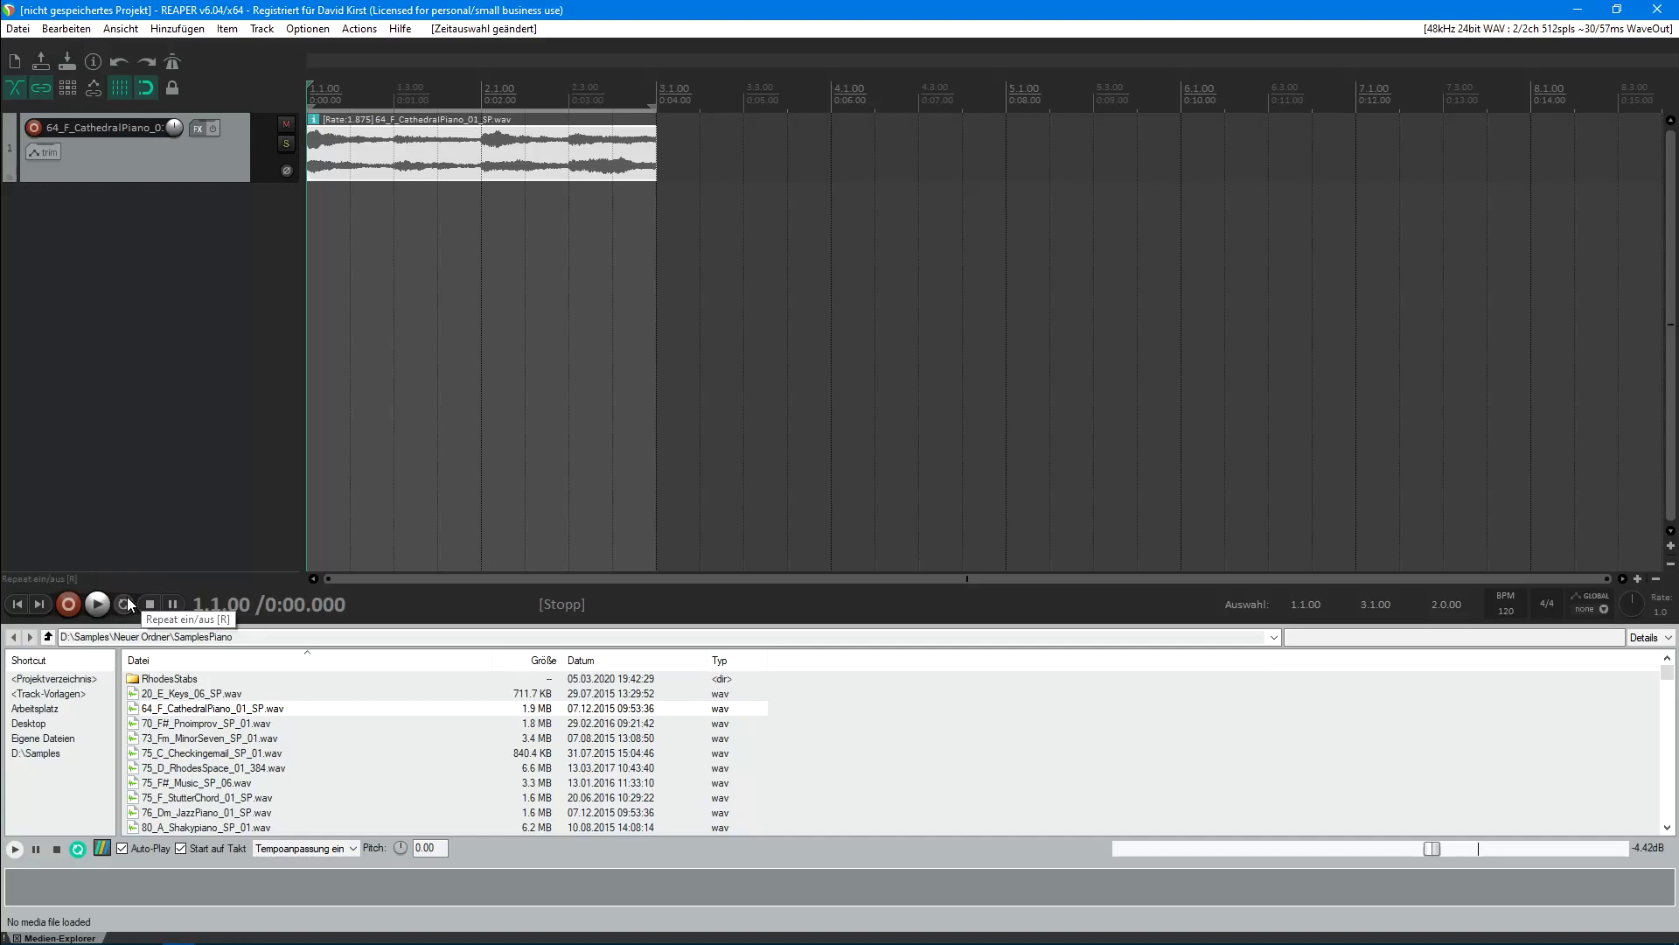
click(96, 603)
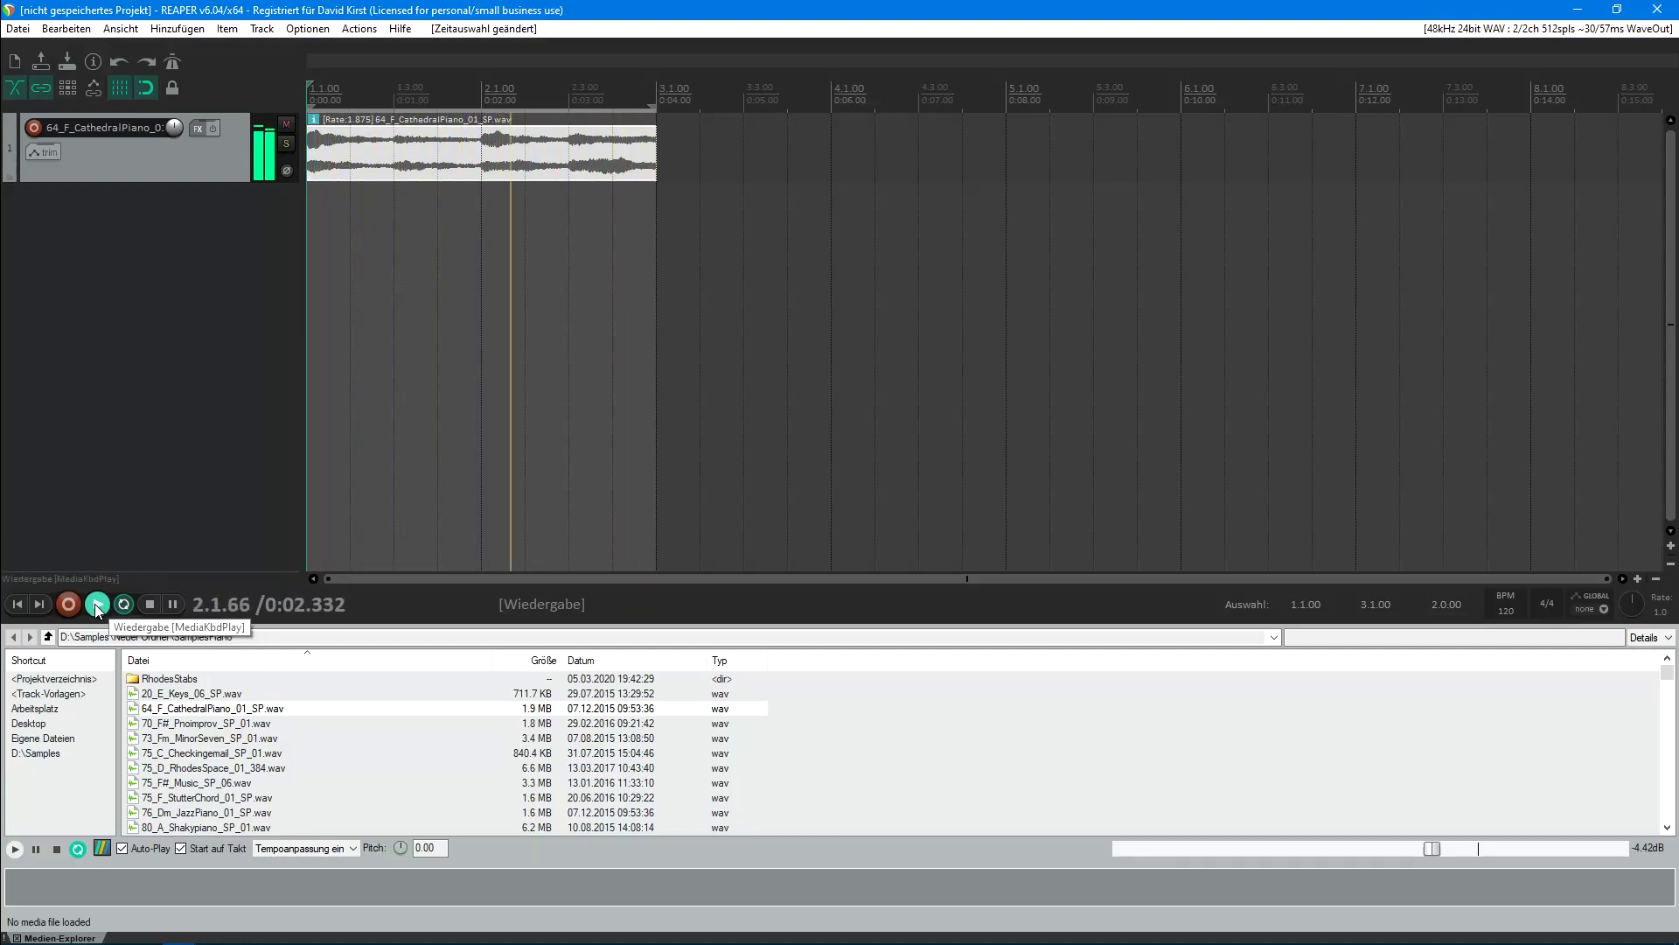
click(149, 604)
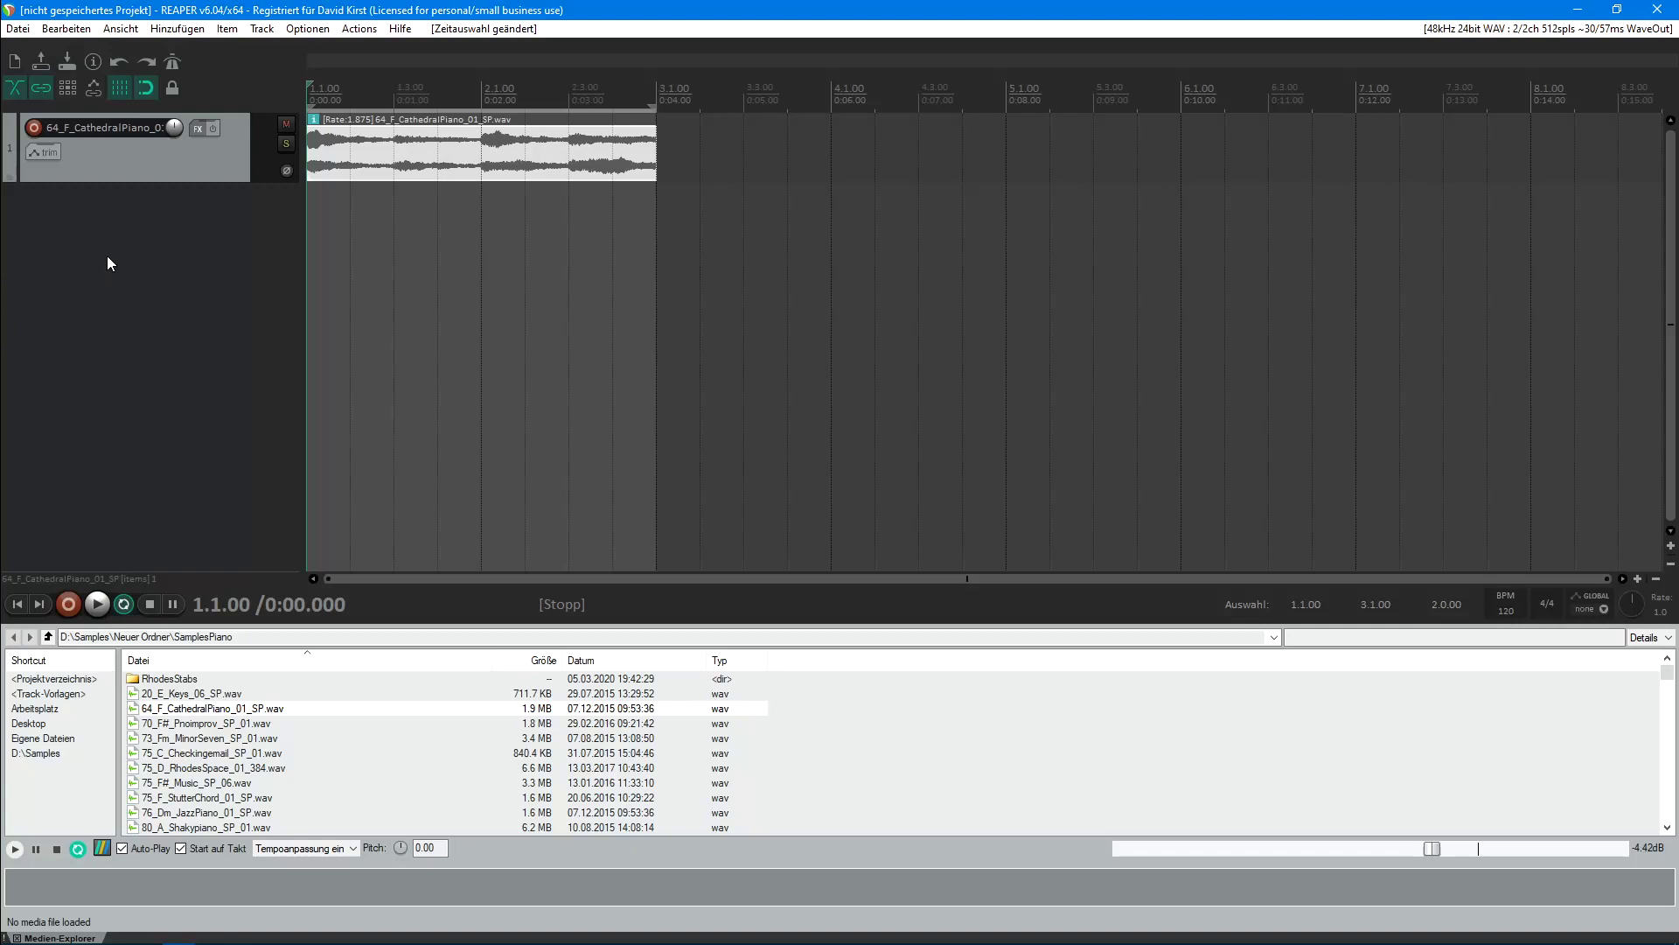
Insert the VST3 Ozone Imager 2 plug-in on the piano track and move its window clear of the clip.
click(196, 129)
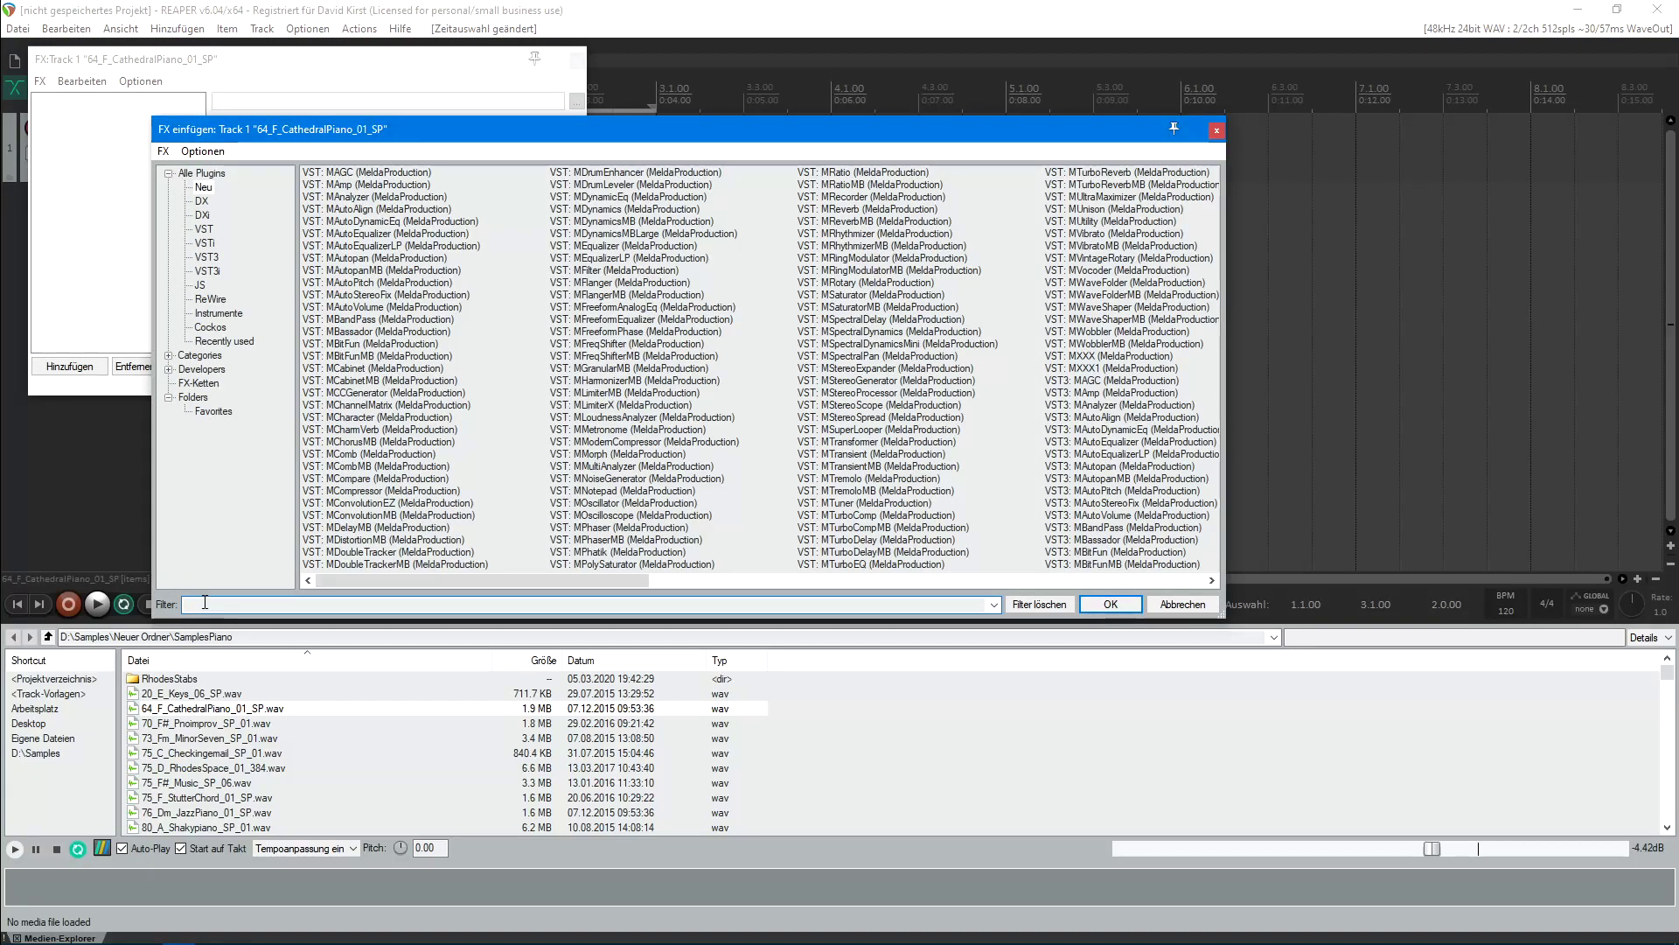
text(O)
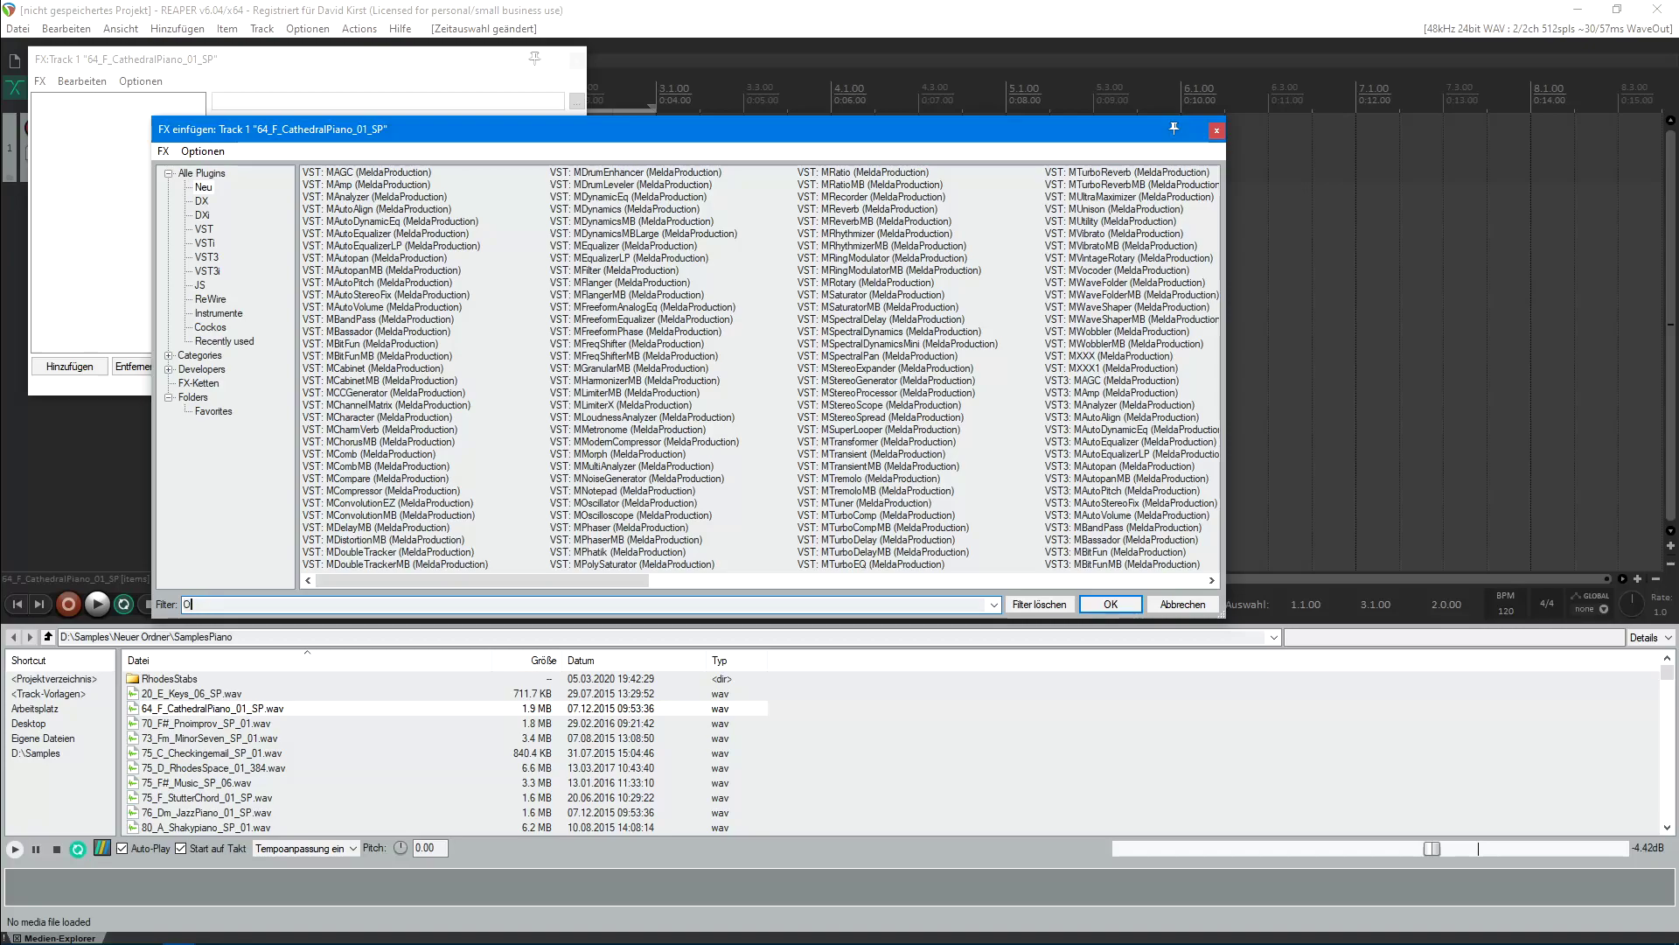
text(zone Ima)
double_click(252, 606)
key(BackSpace)
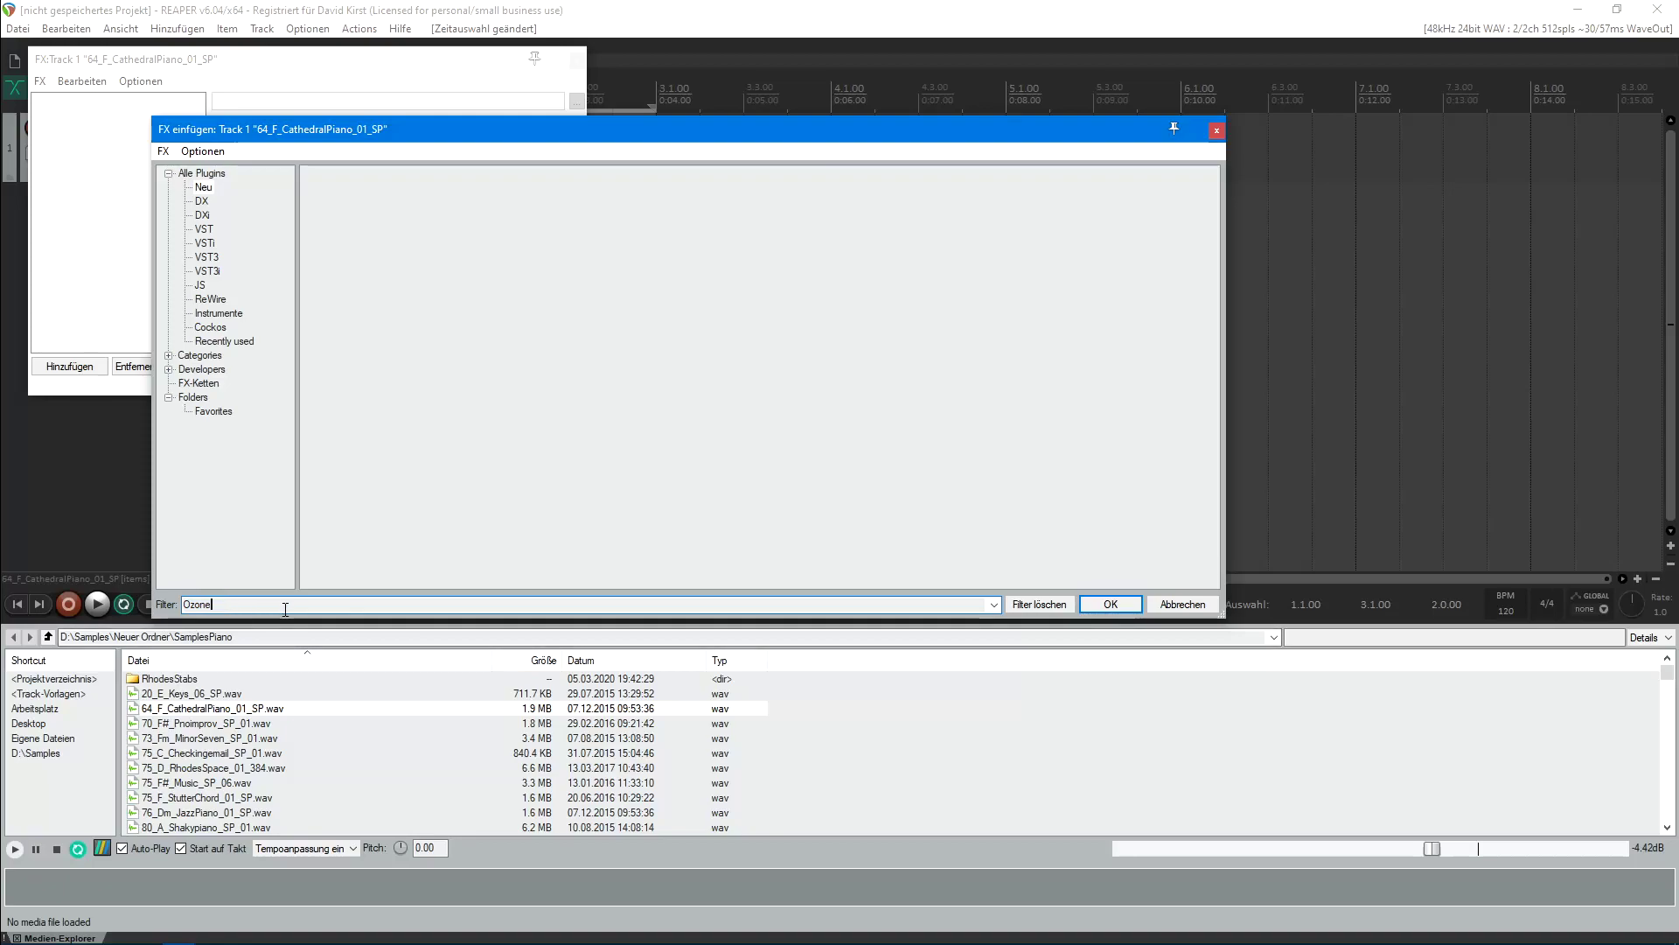
click(200, 174)
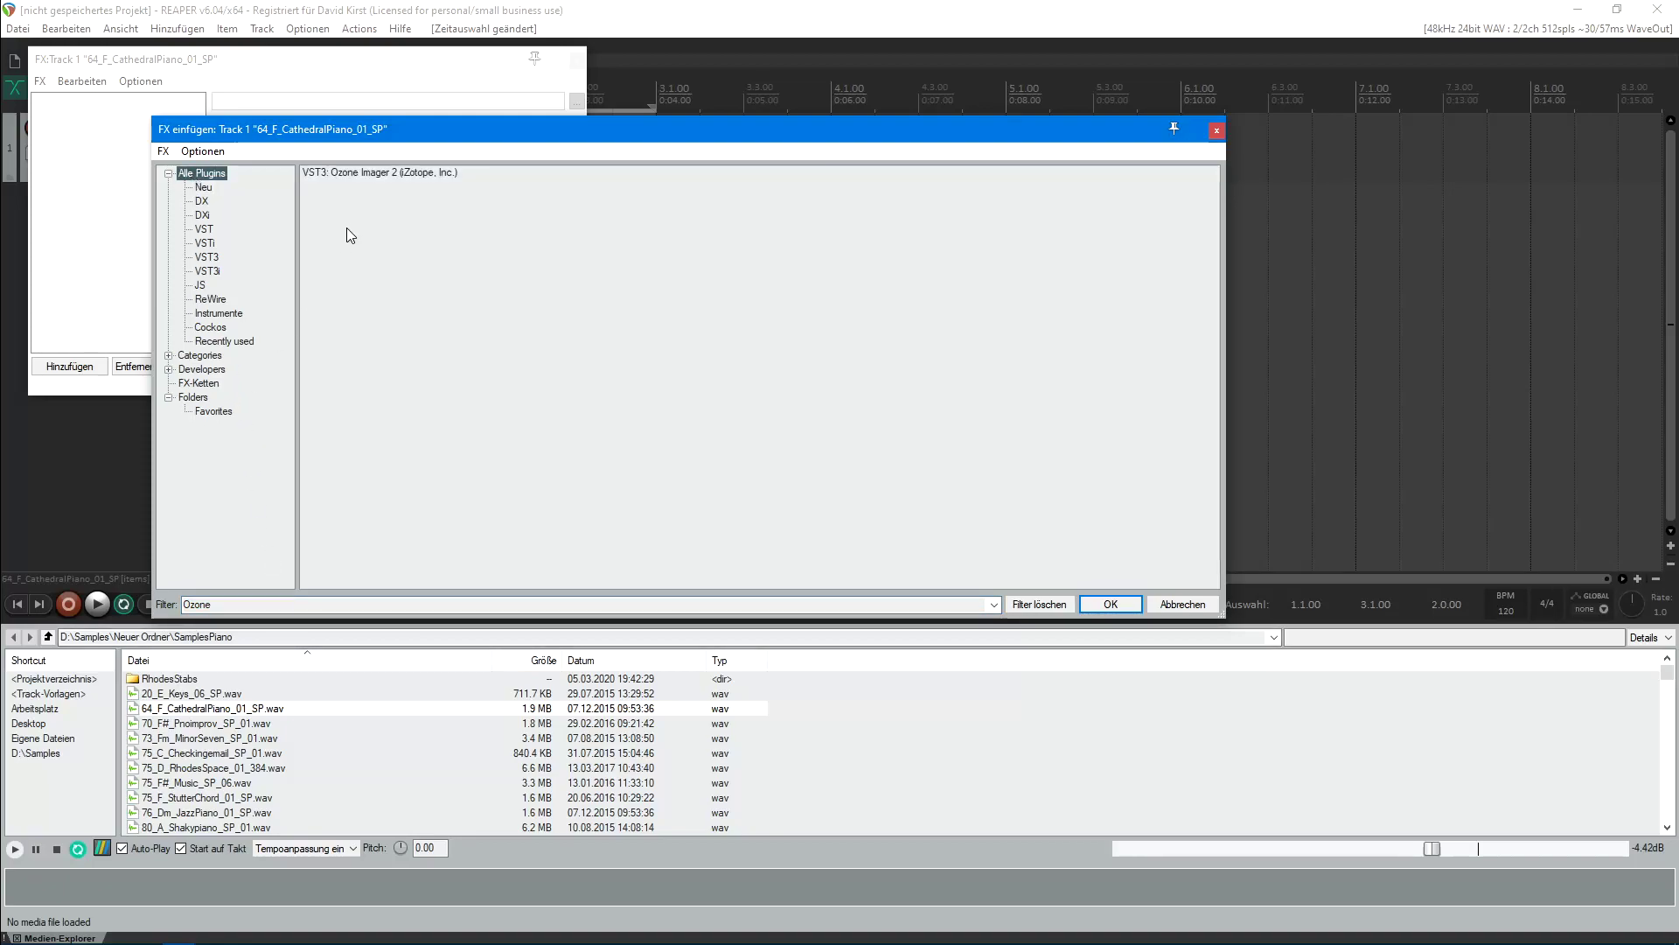
click(374, 175)
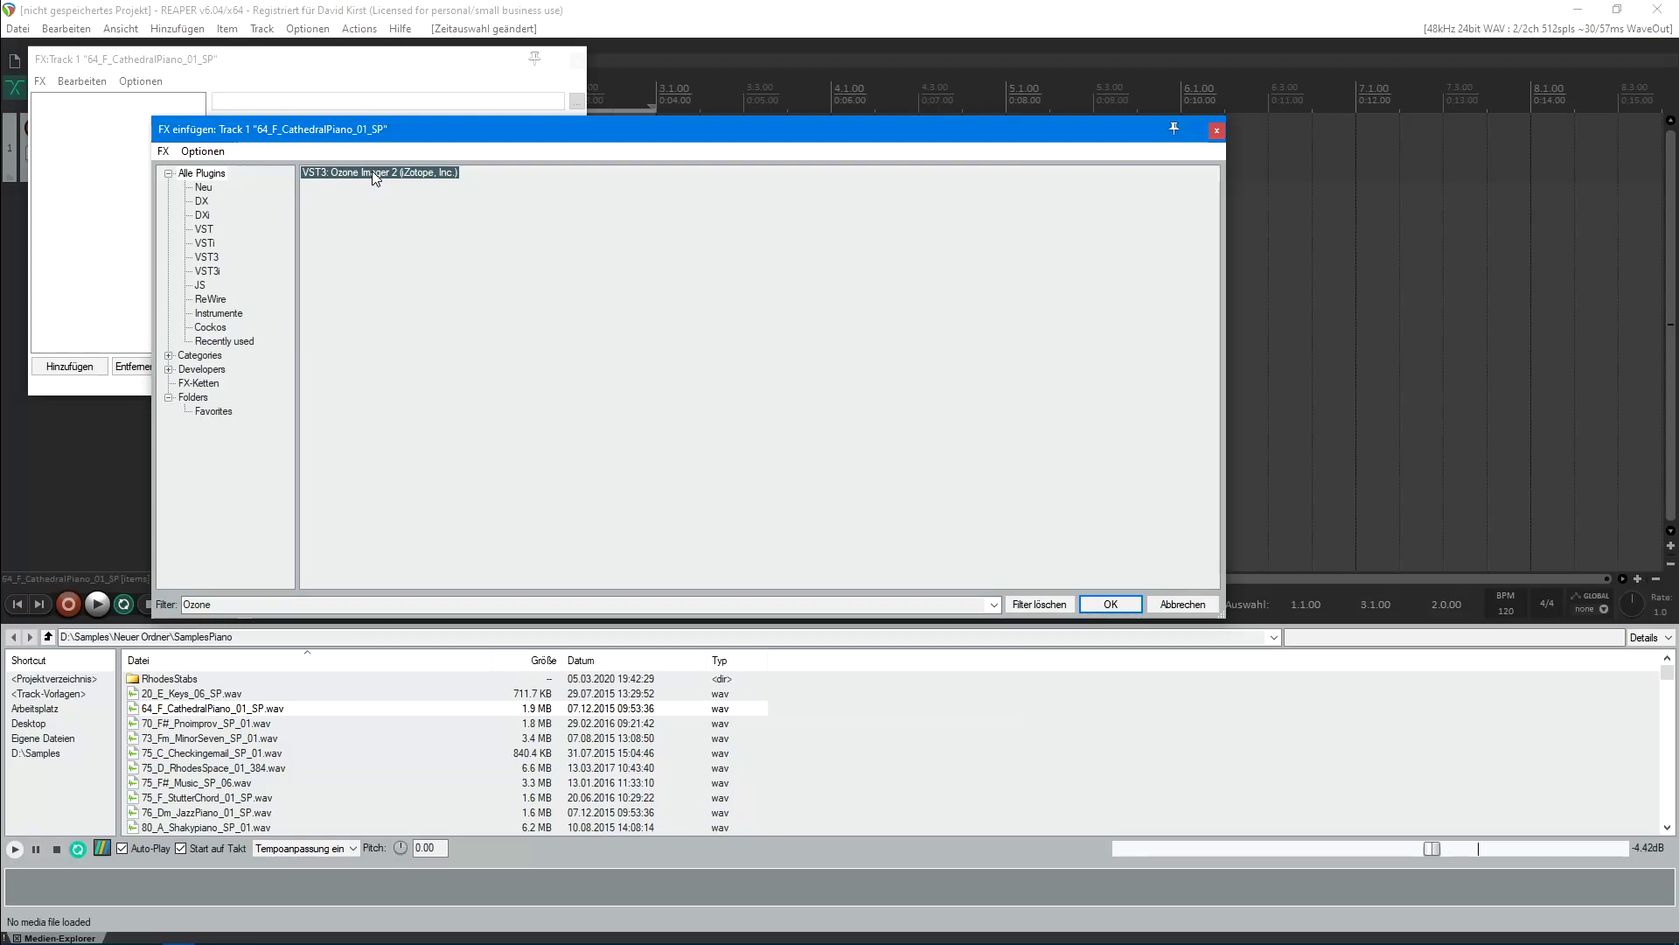
double_click(373, 172)
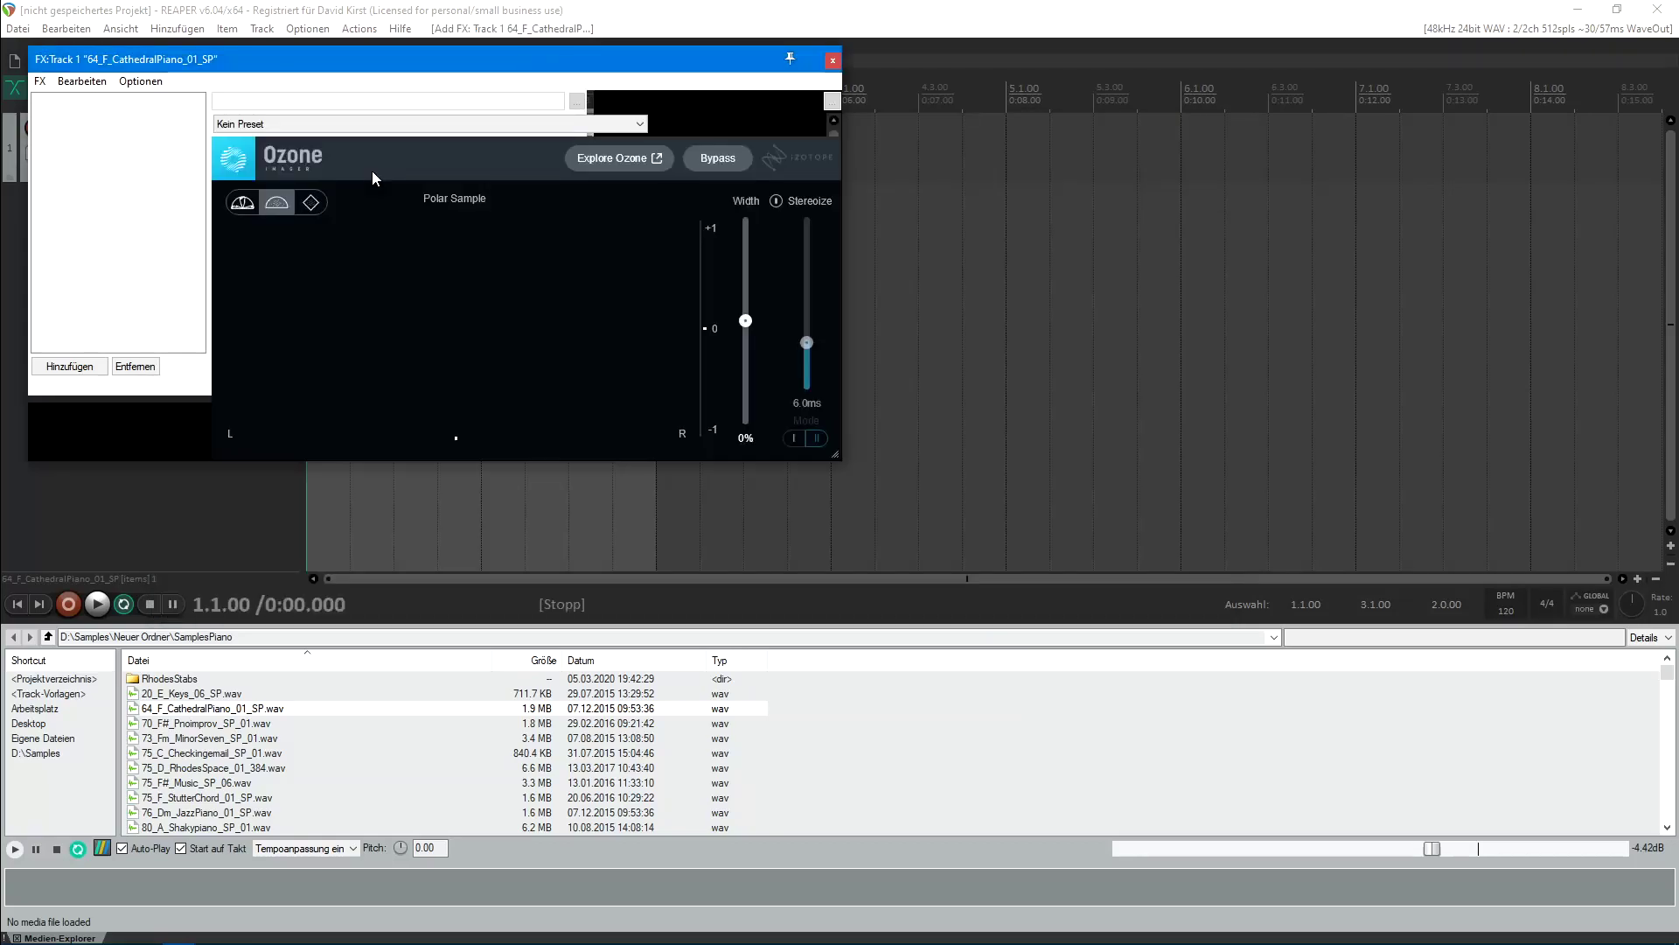
drag(396, 72, 573, 278)
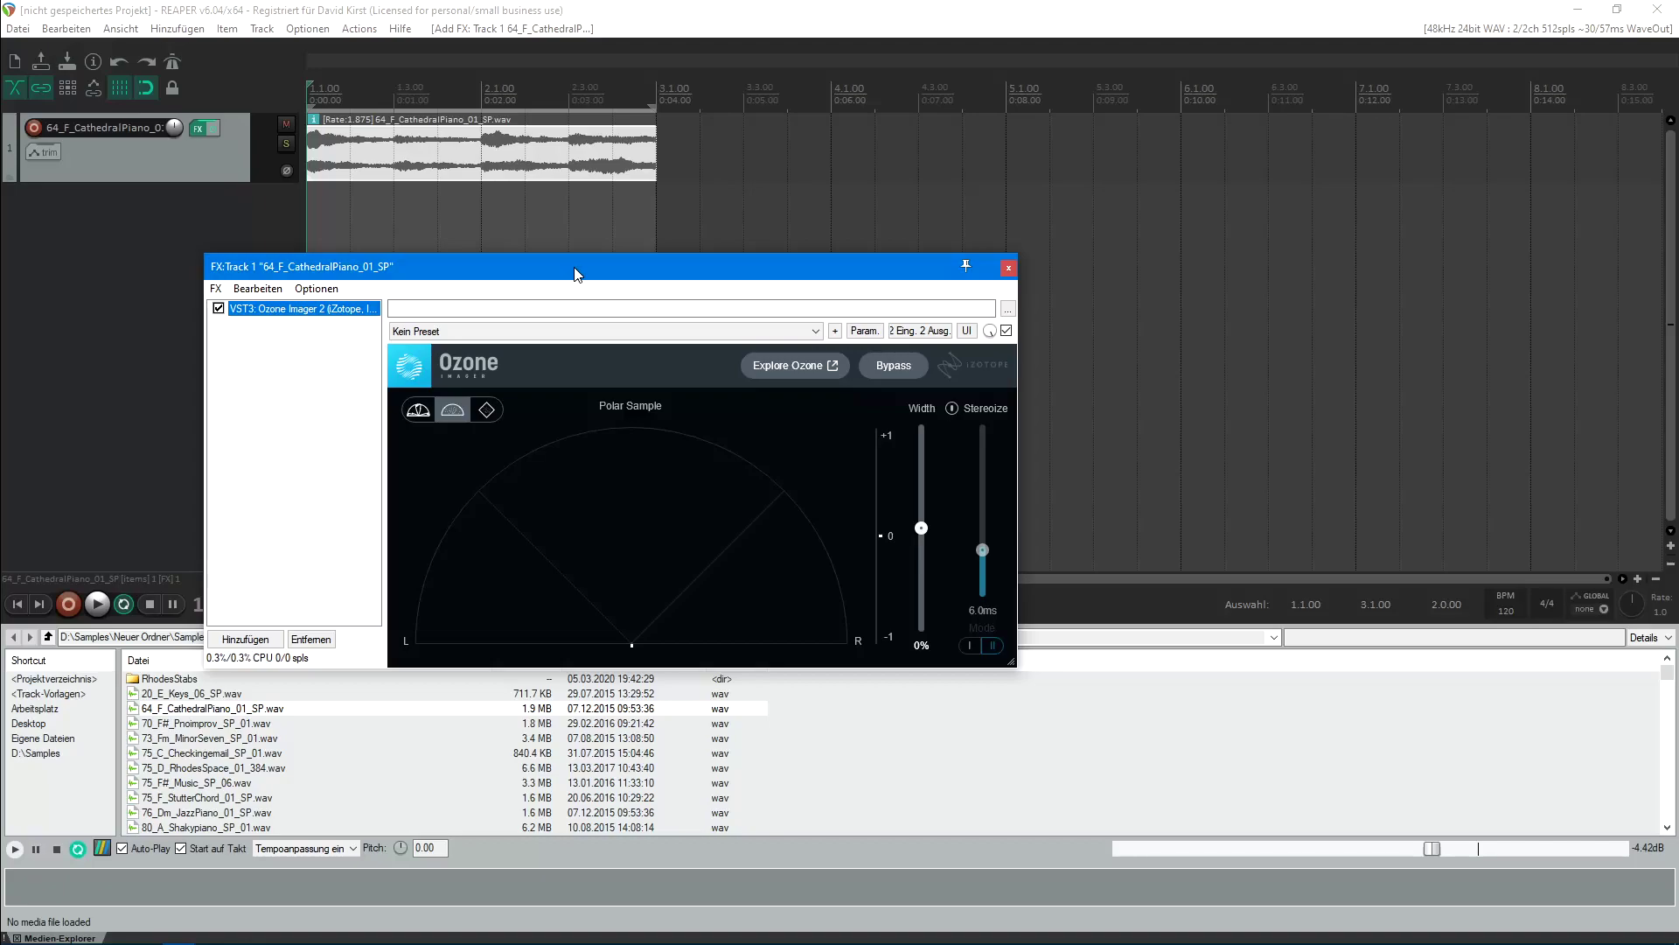
drag(575, 274, 629, 301)
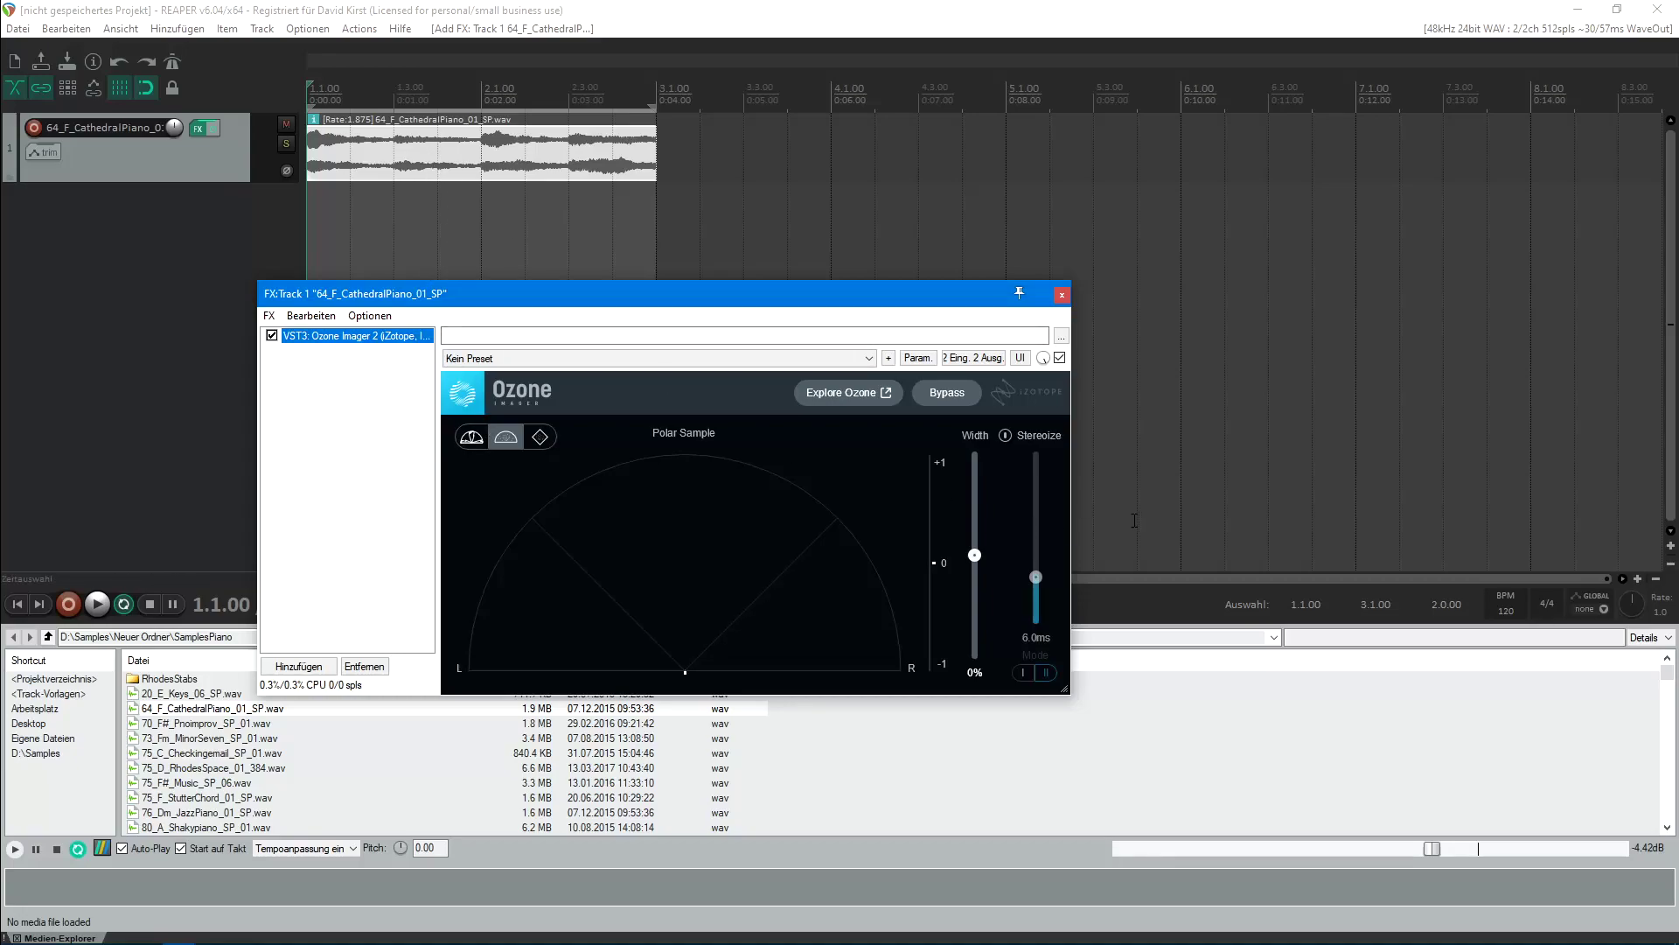
Set the project tempo to 62 BPM.
click(1506, 610)
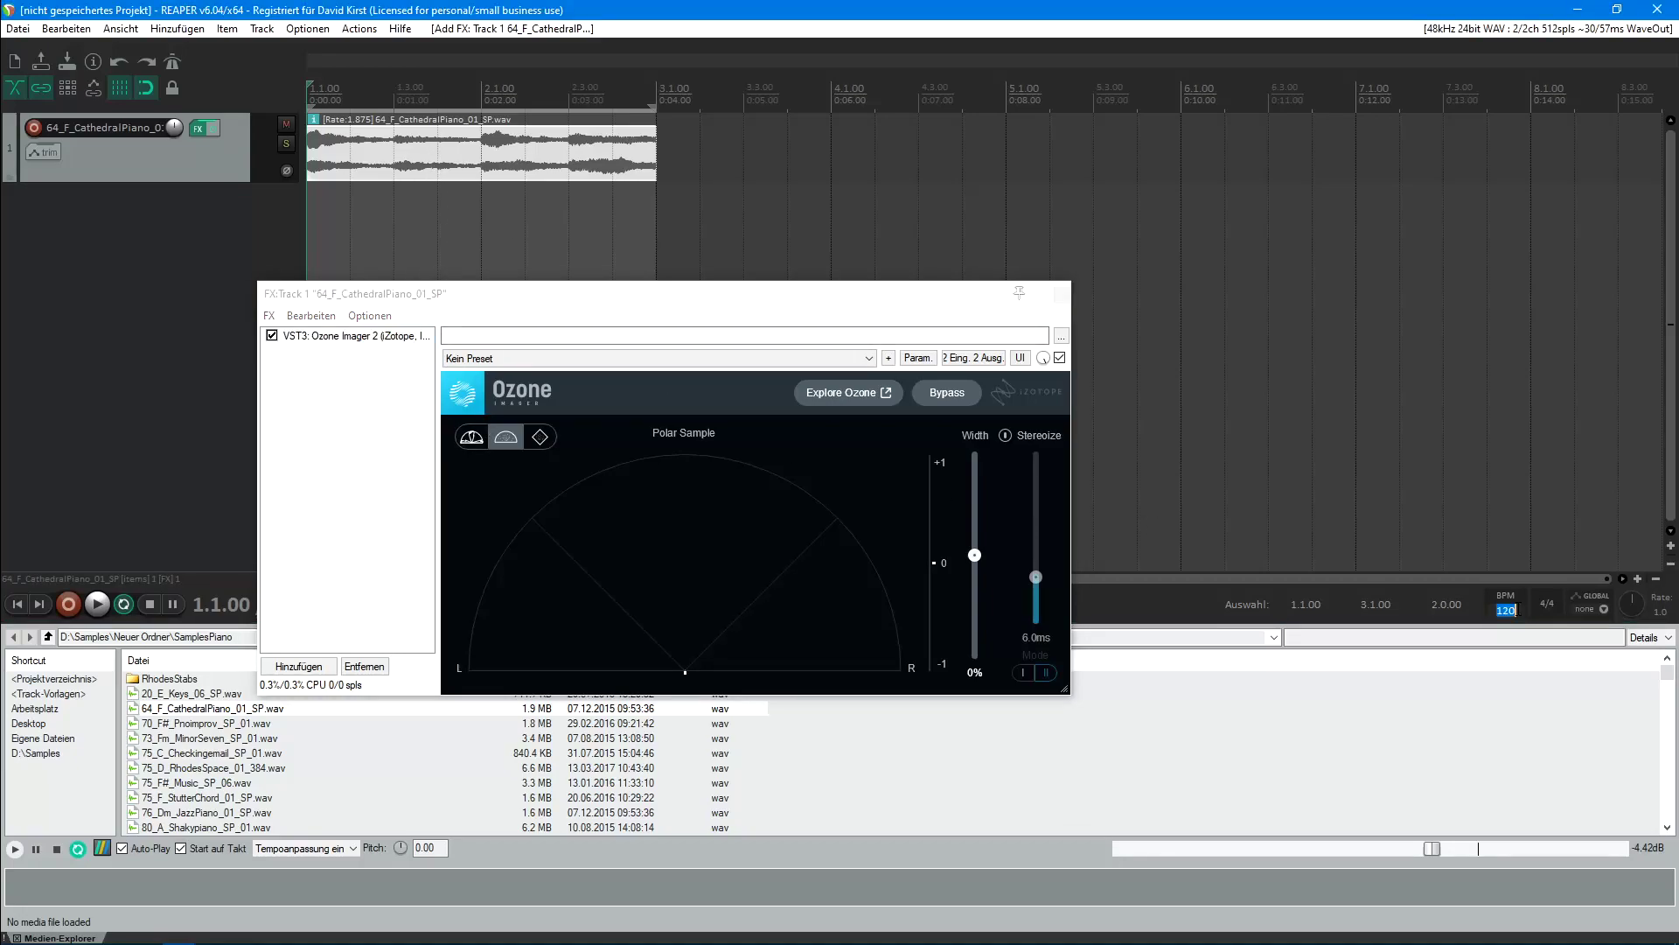
key(Escape)
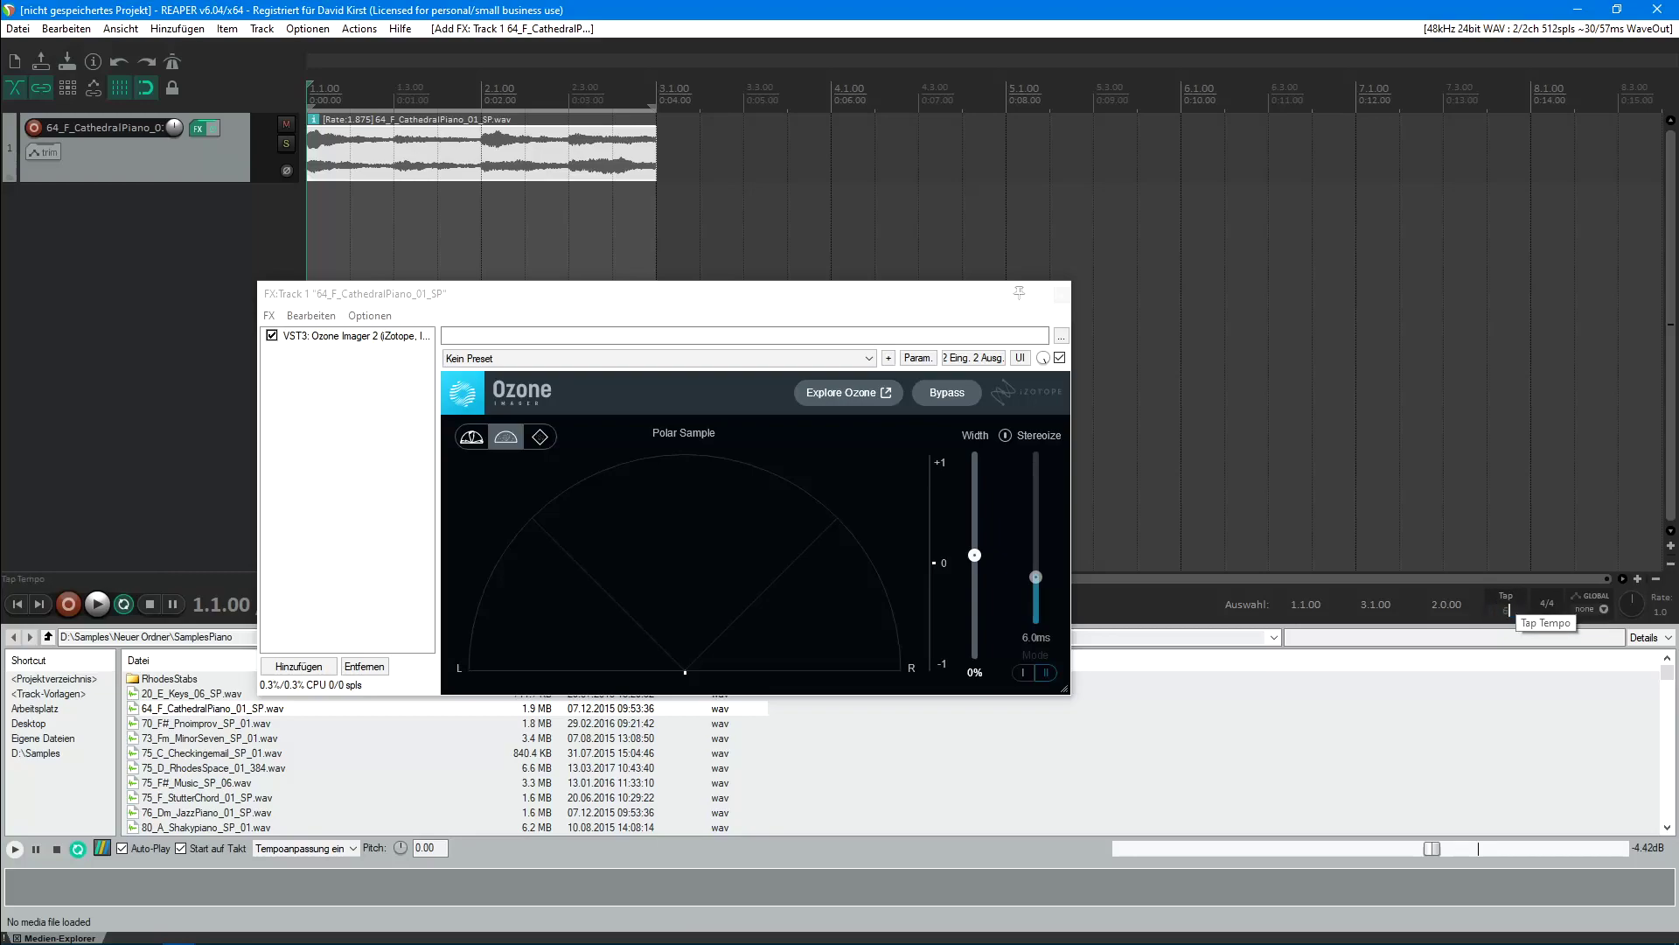
click(1502, 601)
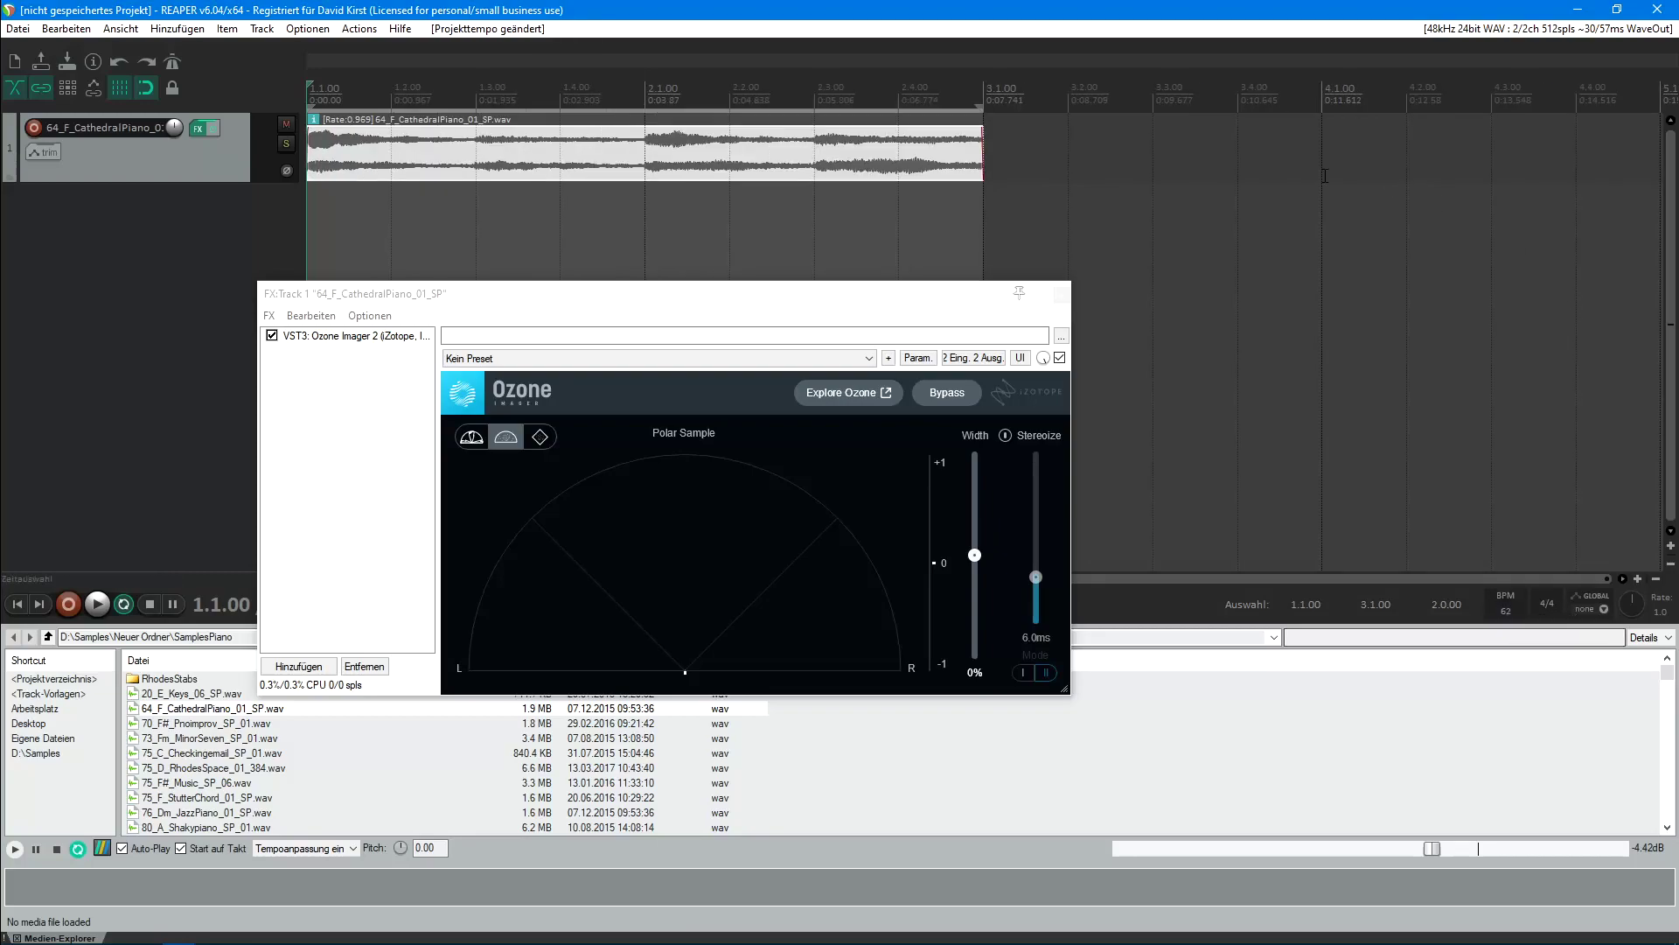
Set the piano clip's playback rate to 1 in its item properties and close the properties.
double_click(872, 159)
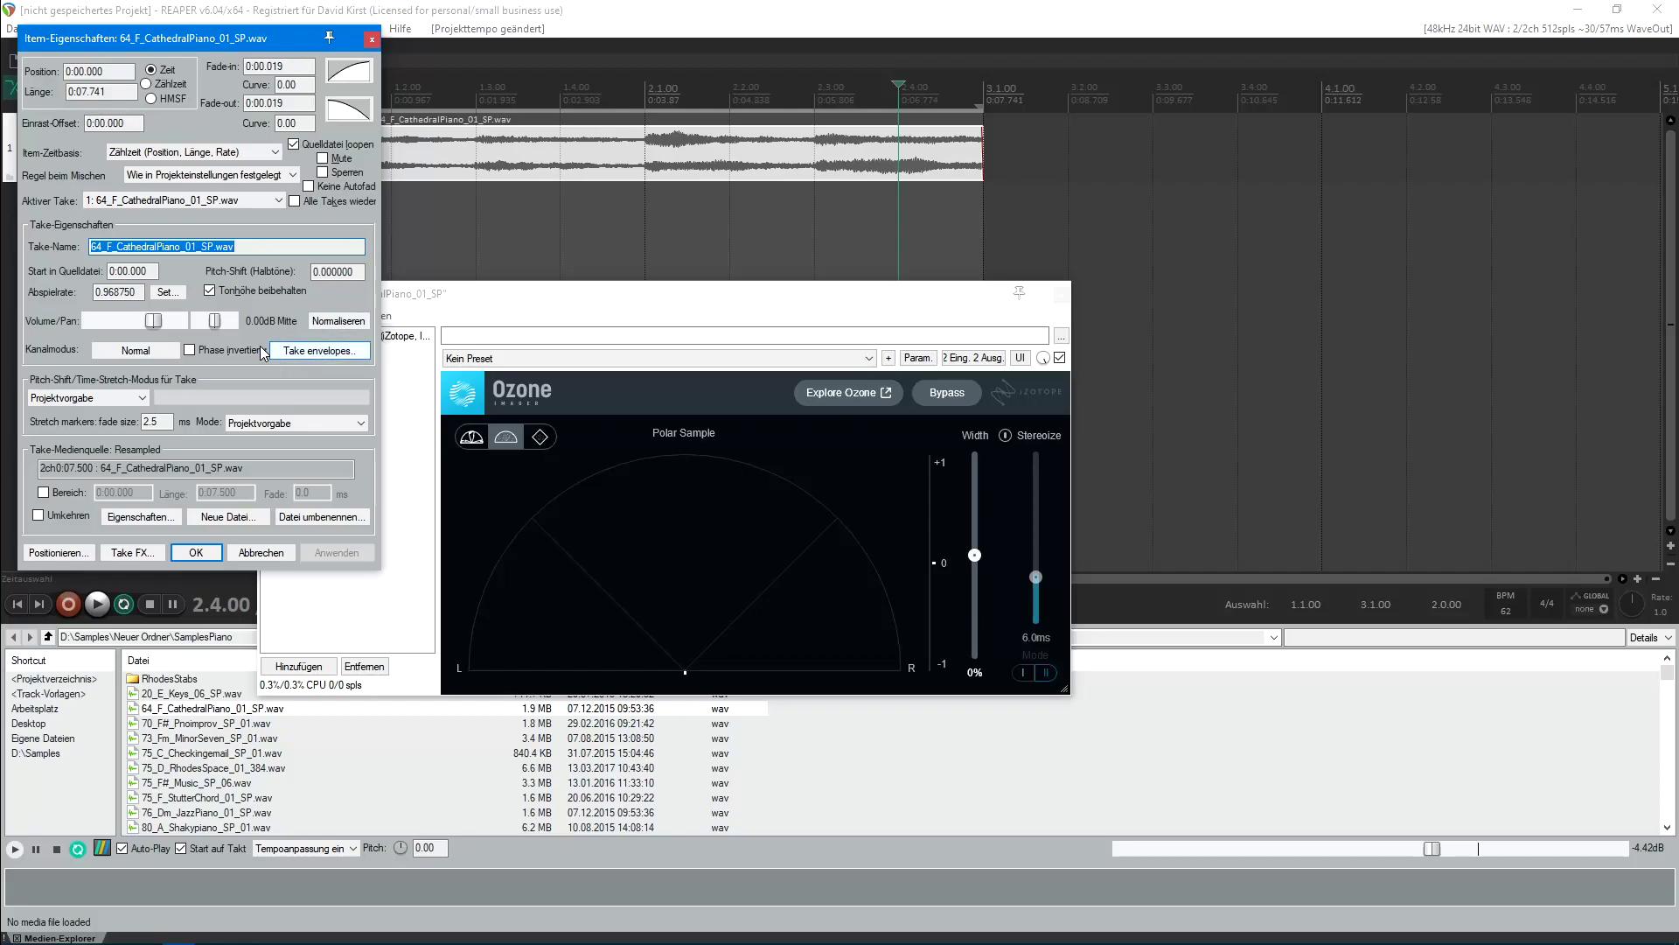
click(131, 291)
drag(140, 291, 96, 293)
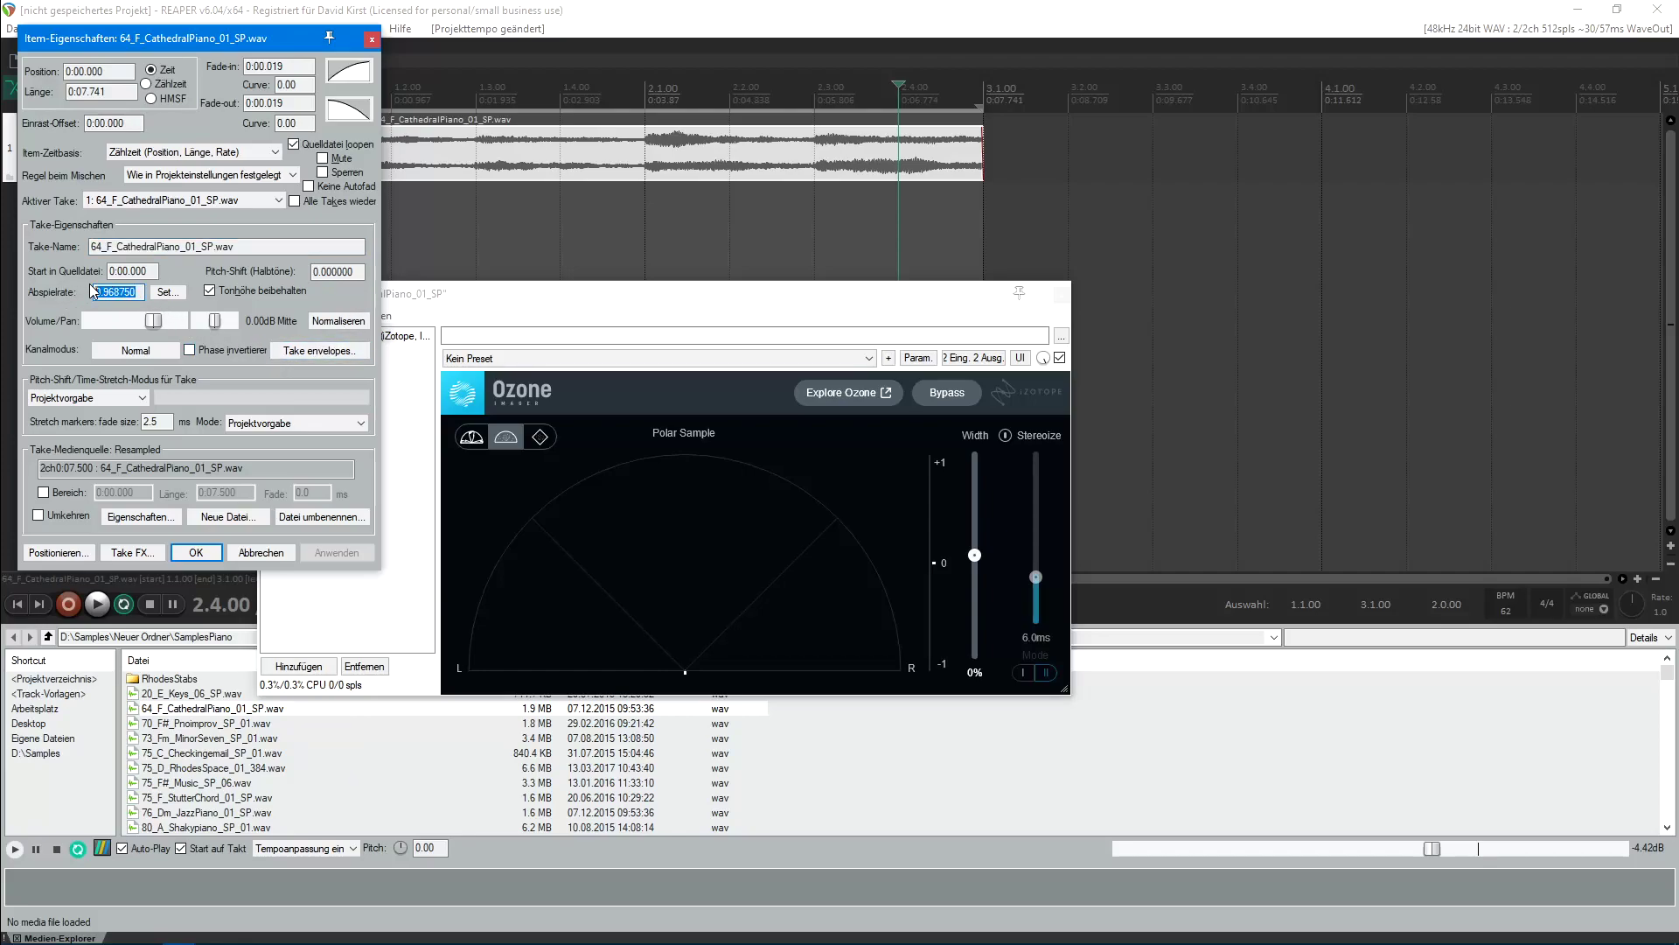
text(1)
key(Return)
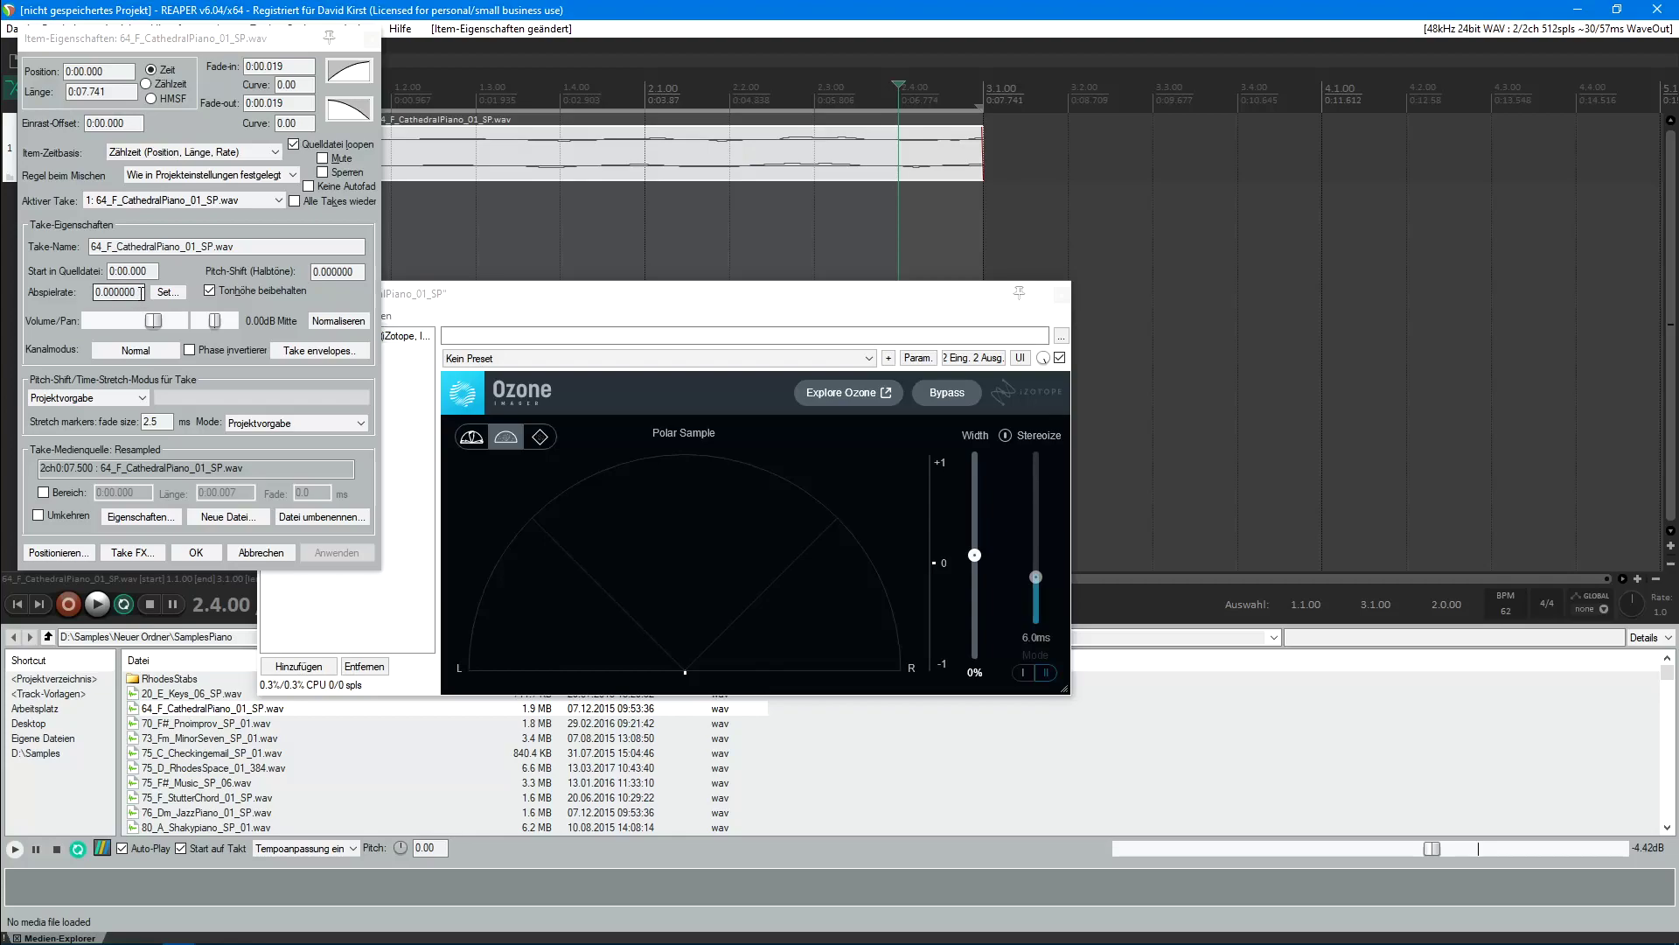
click(101, 291)
text(1)
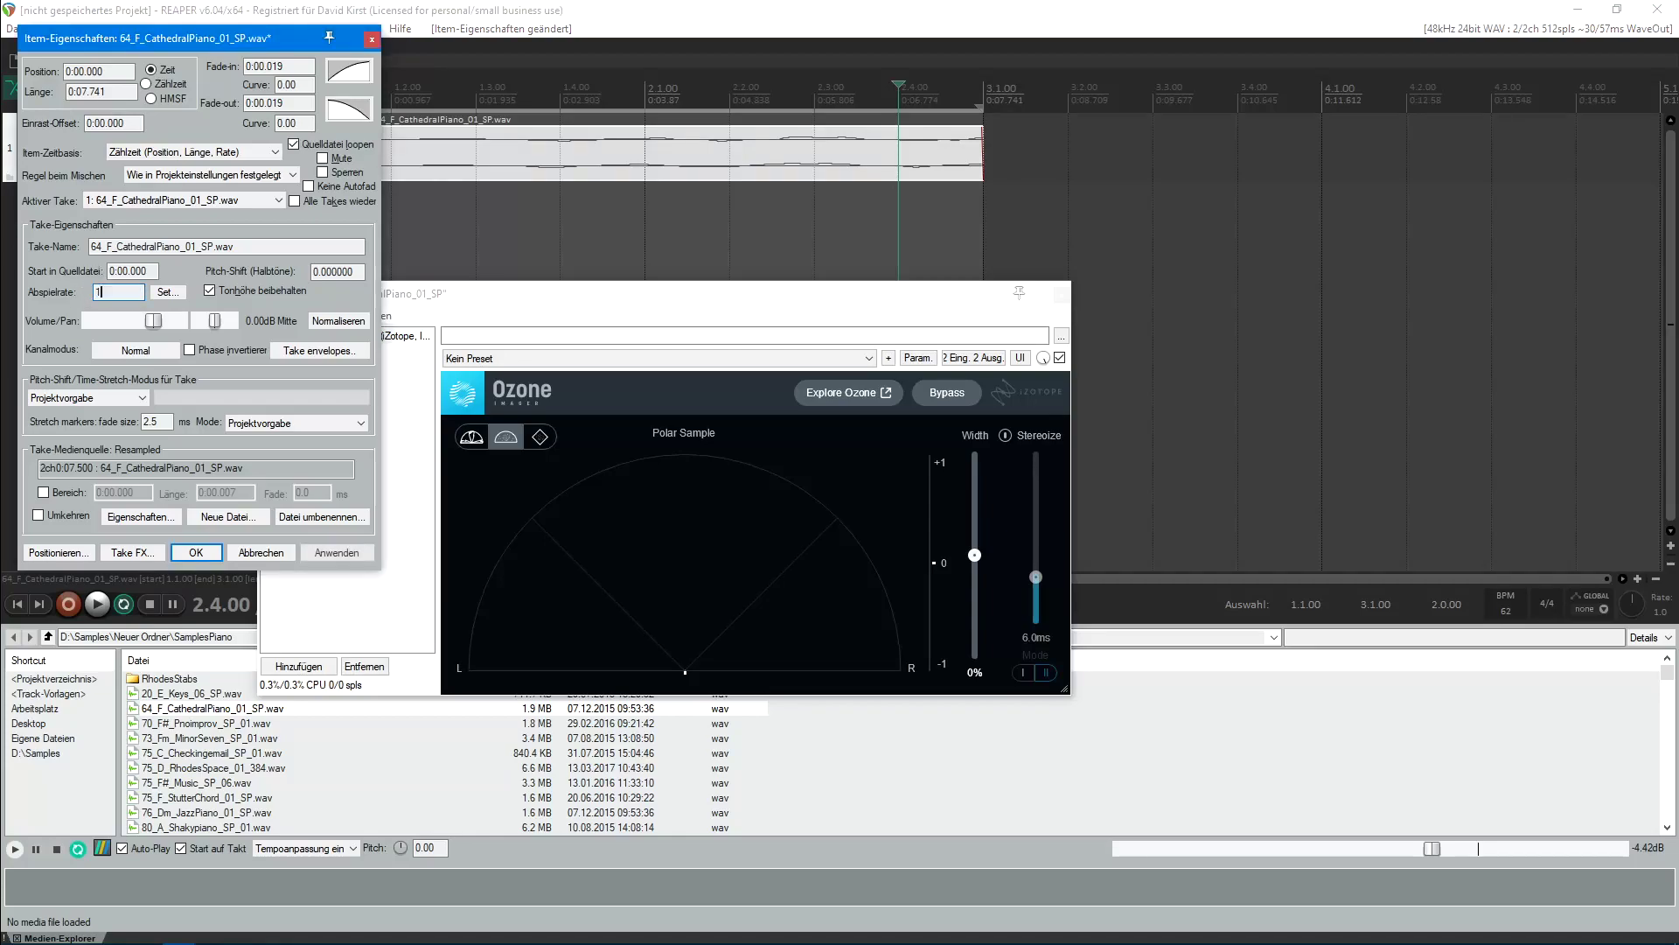
key(Return)
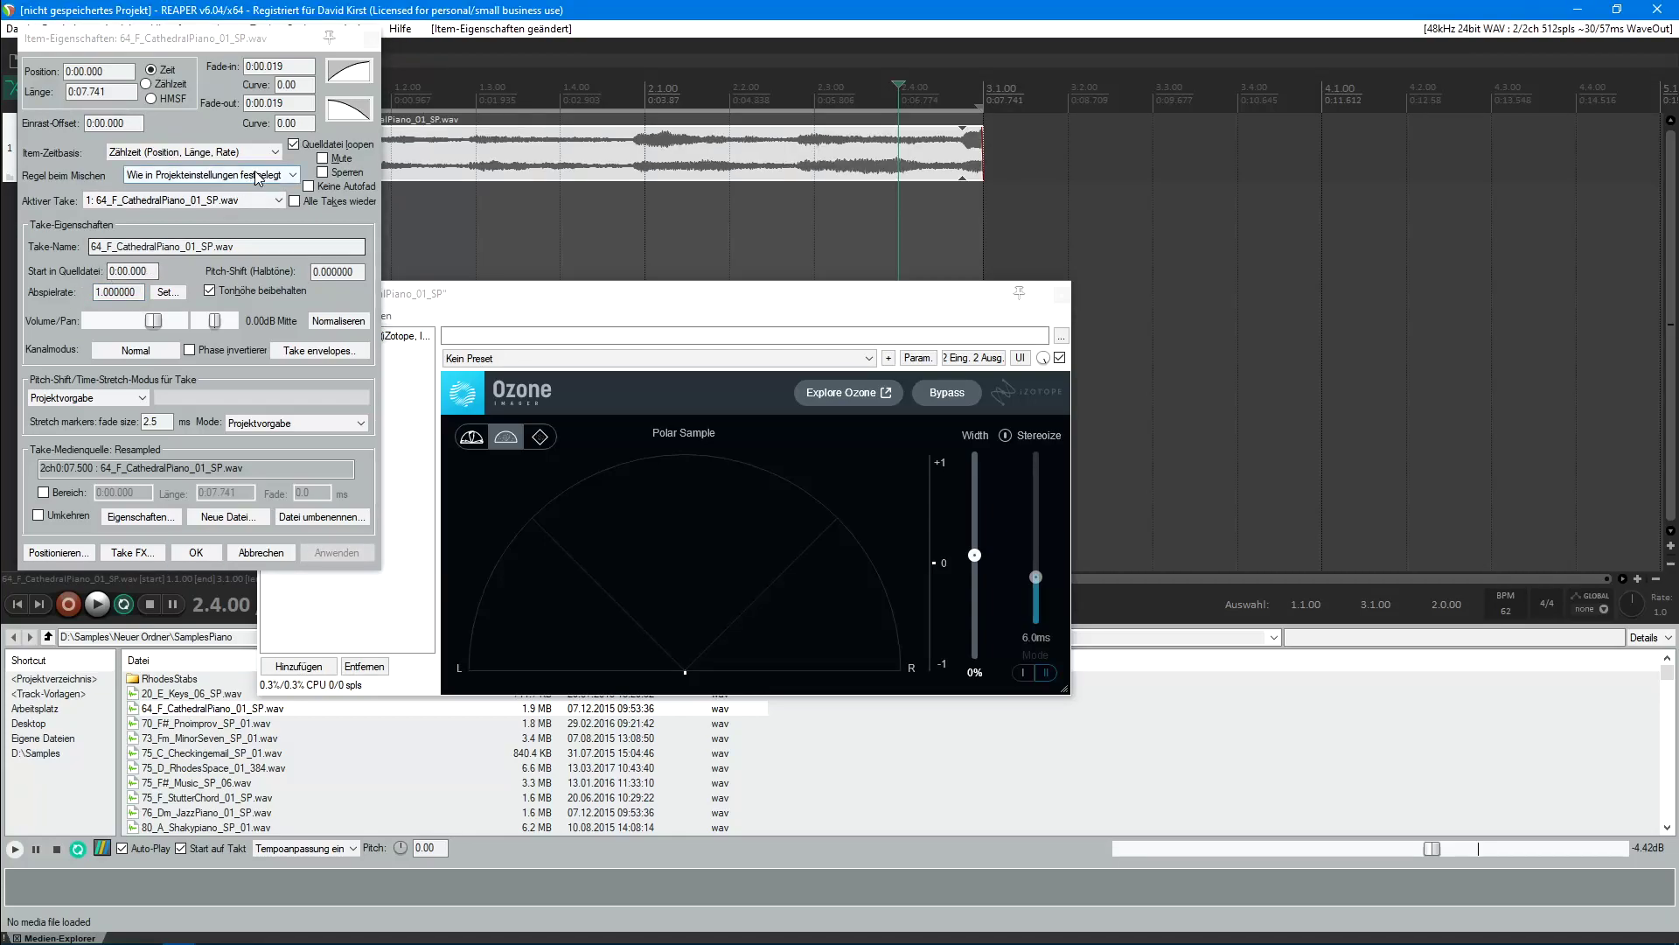
click(371, 45)
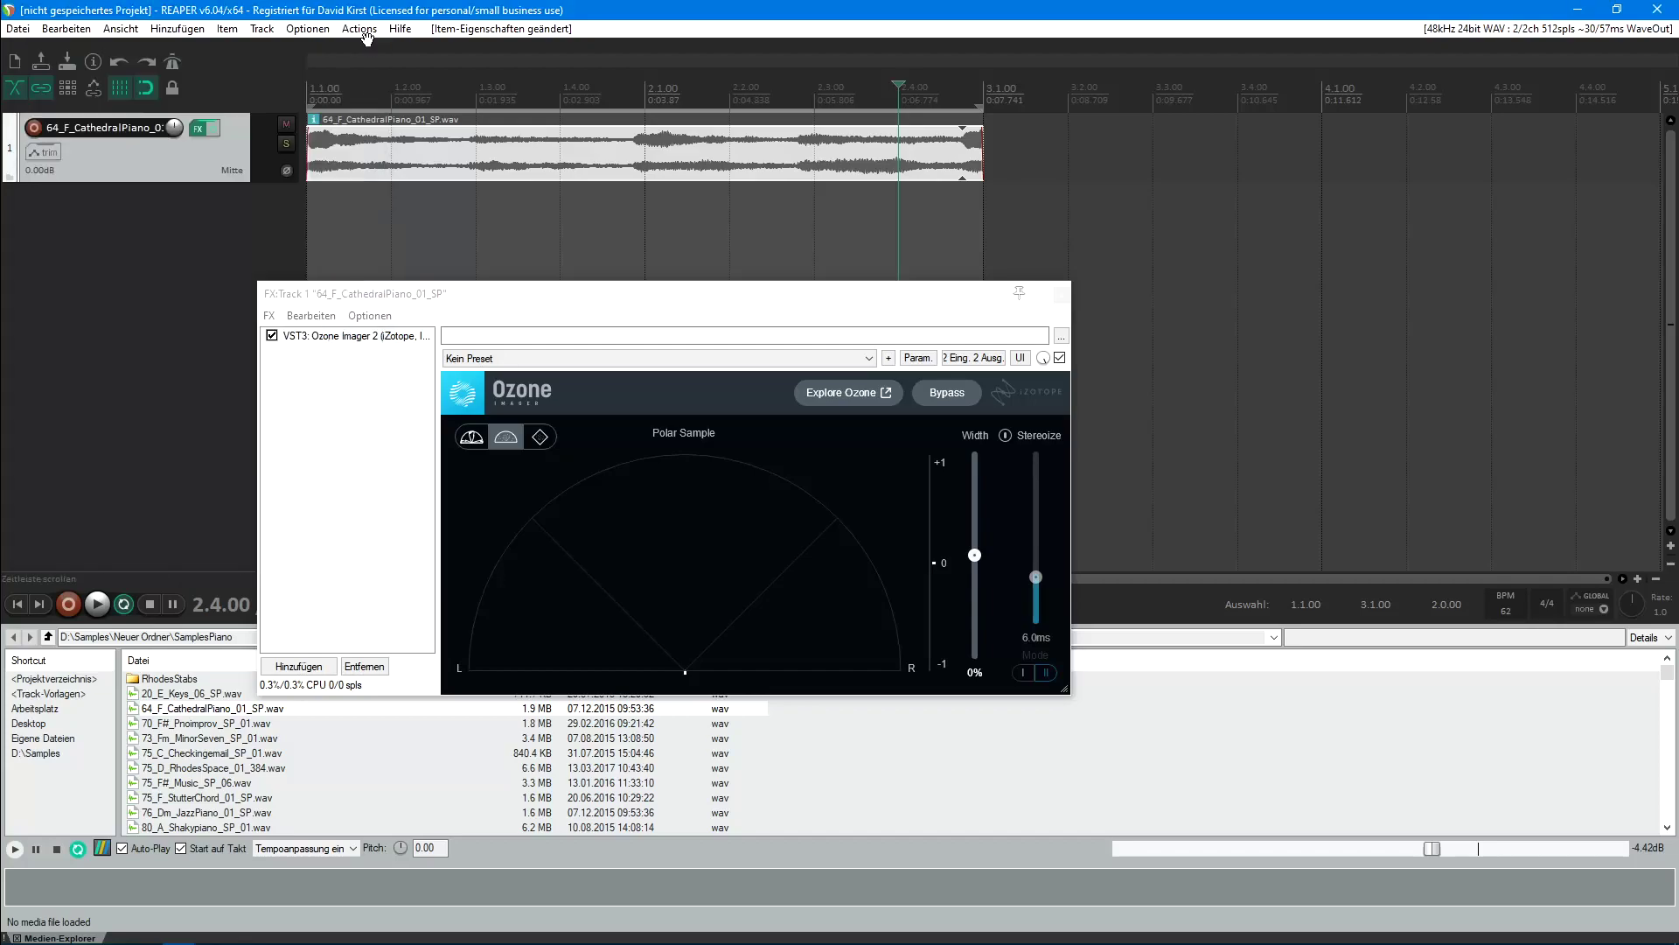
Replace the piano clip with a fresh copy of 64_F_CathedralPiano_01_SP.wav at the track start and return the cursor to the project start.
click(430, 135)
key(Delete)
drag(594, 309, 882, 268)
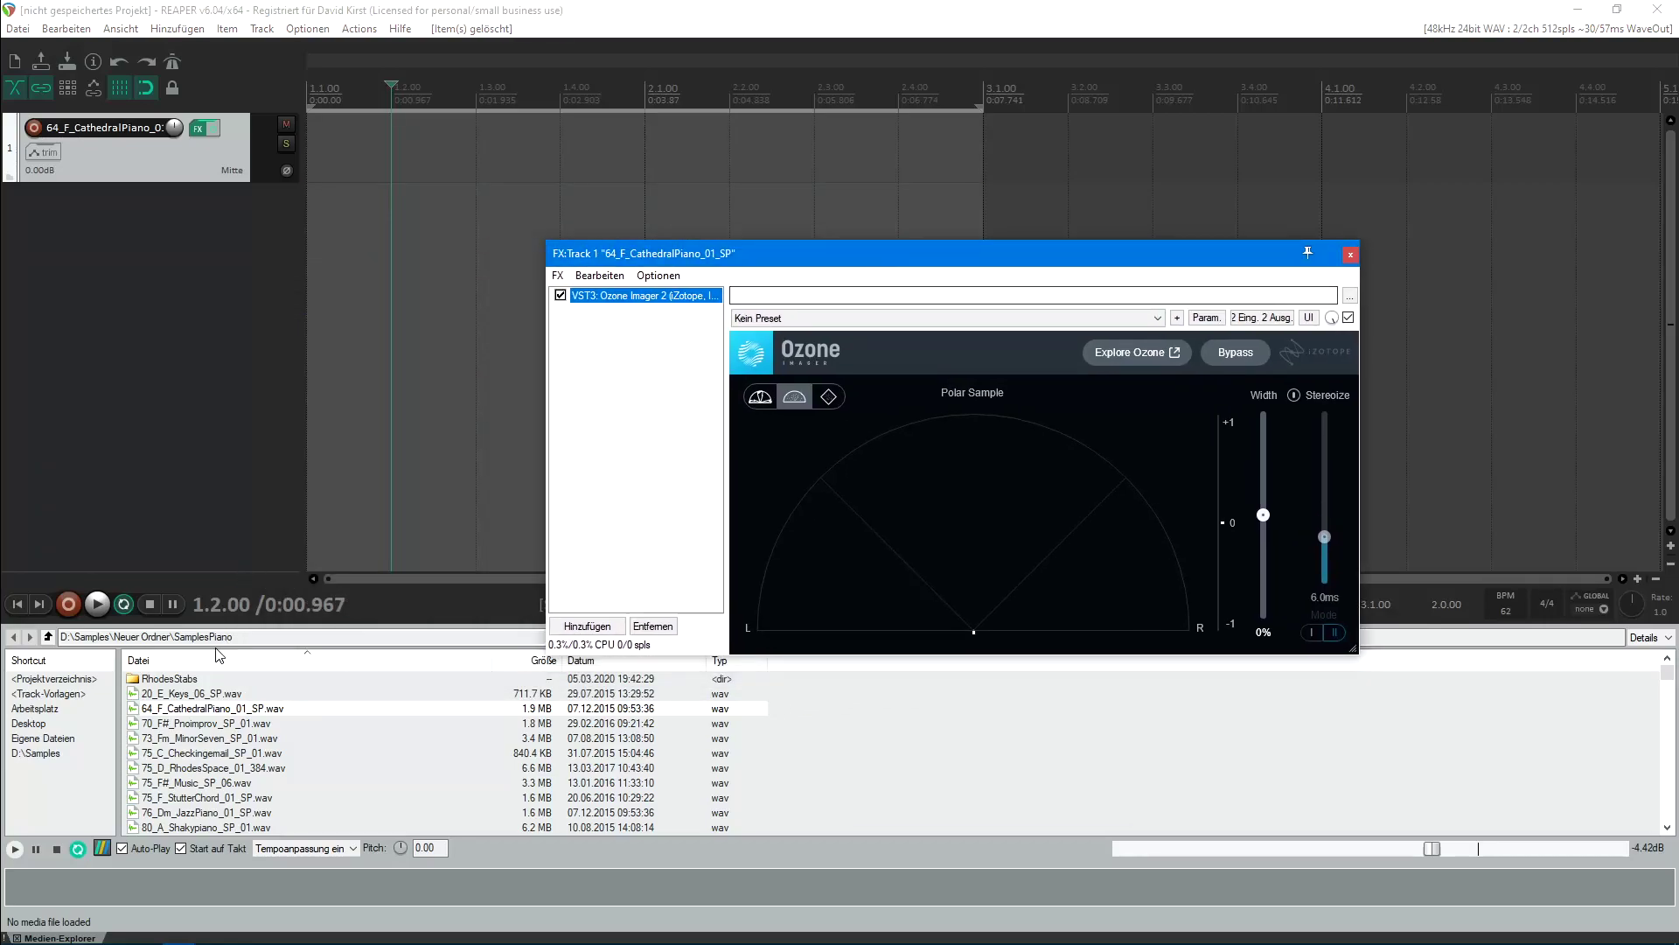
drag(206, 708, 341, 136)
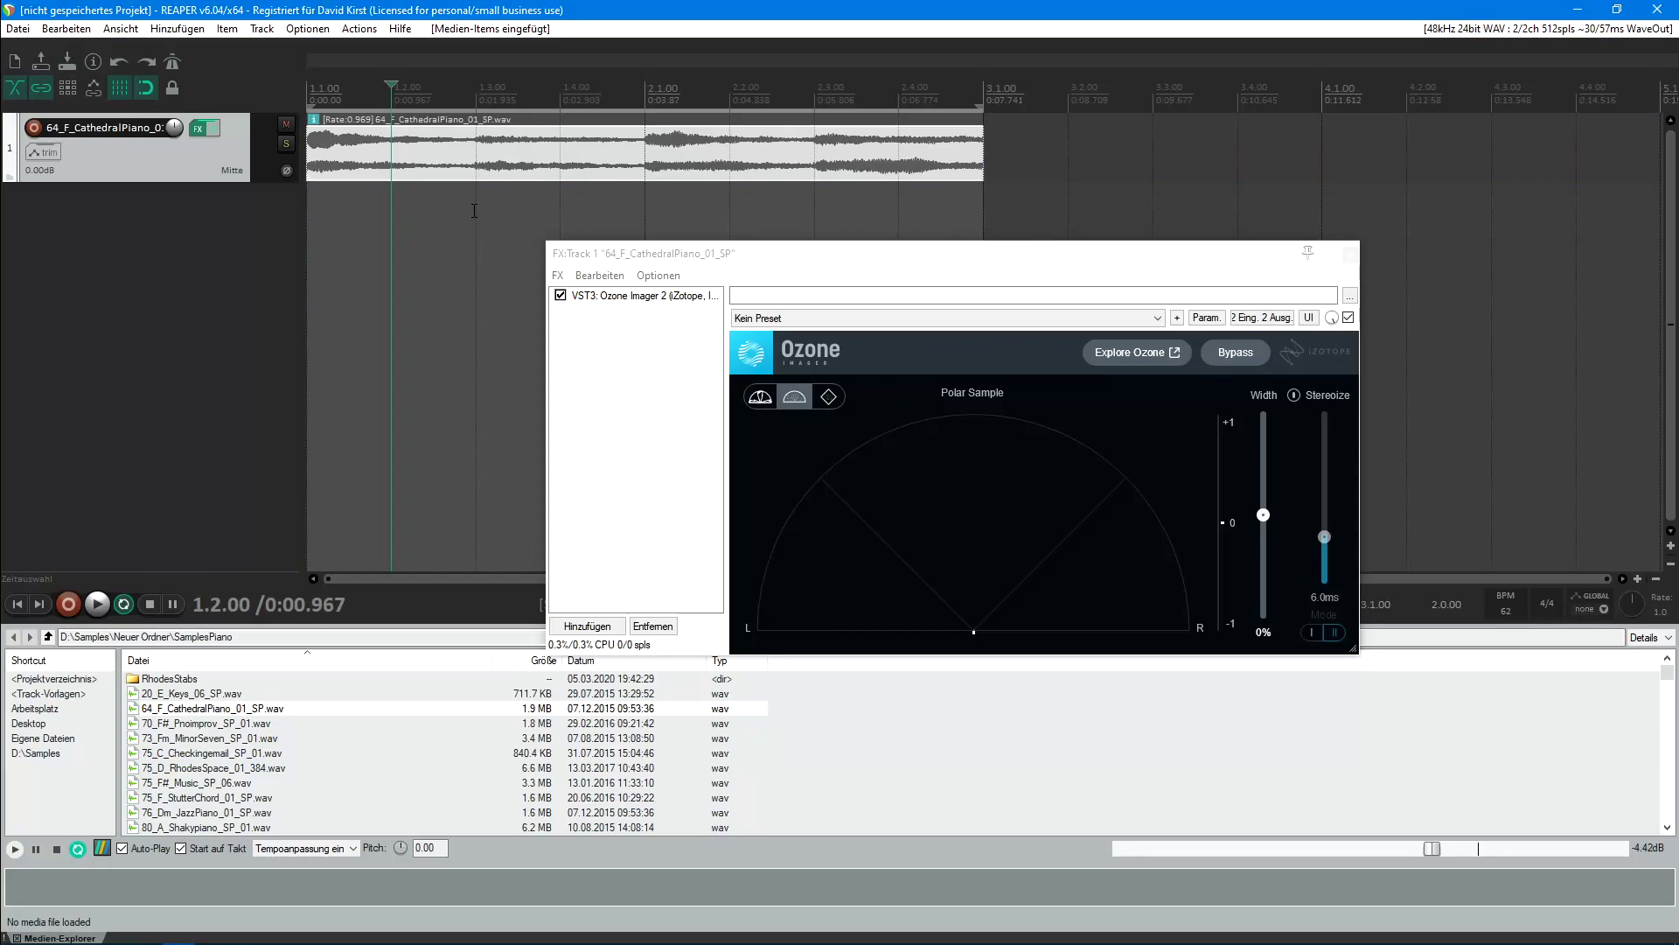
click(459, 166)
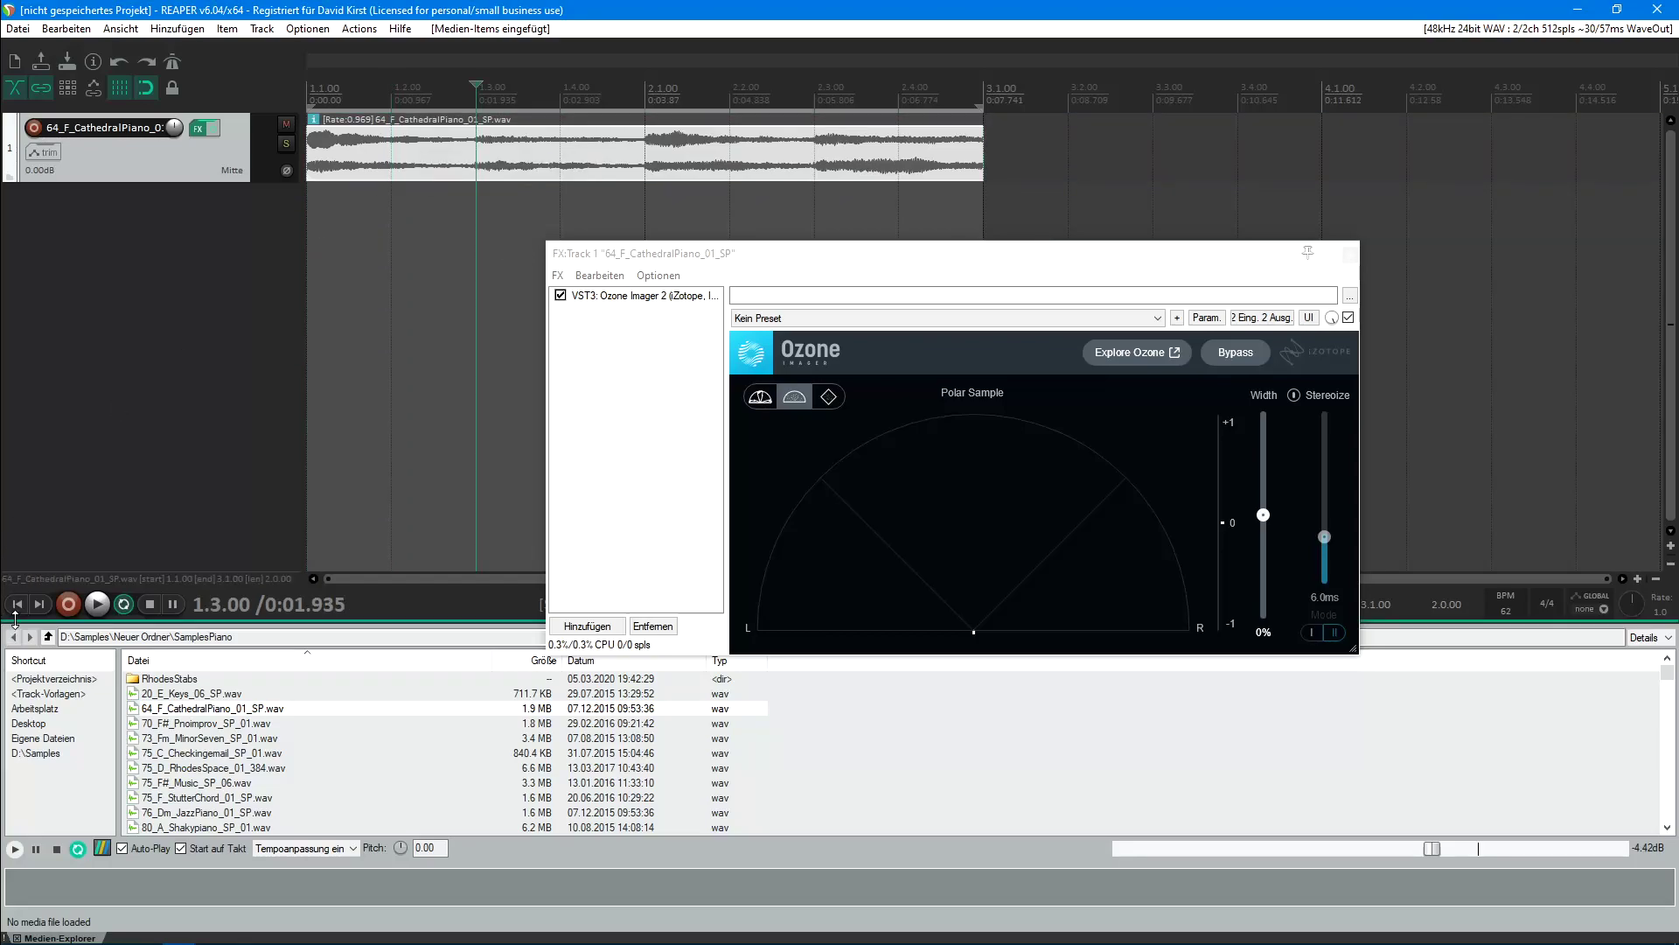
click(16, 603)
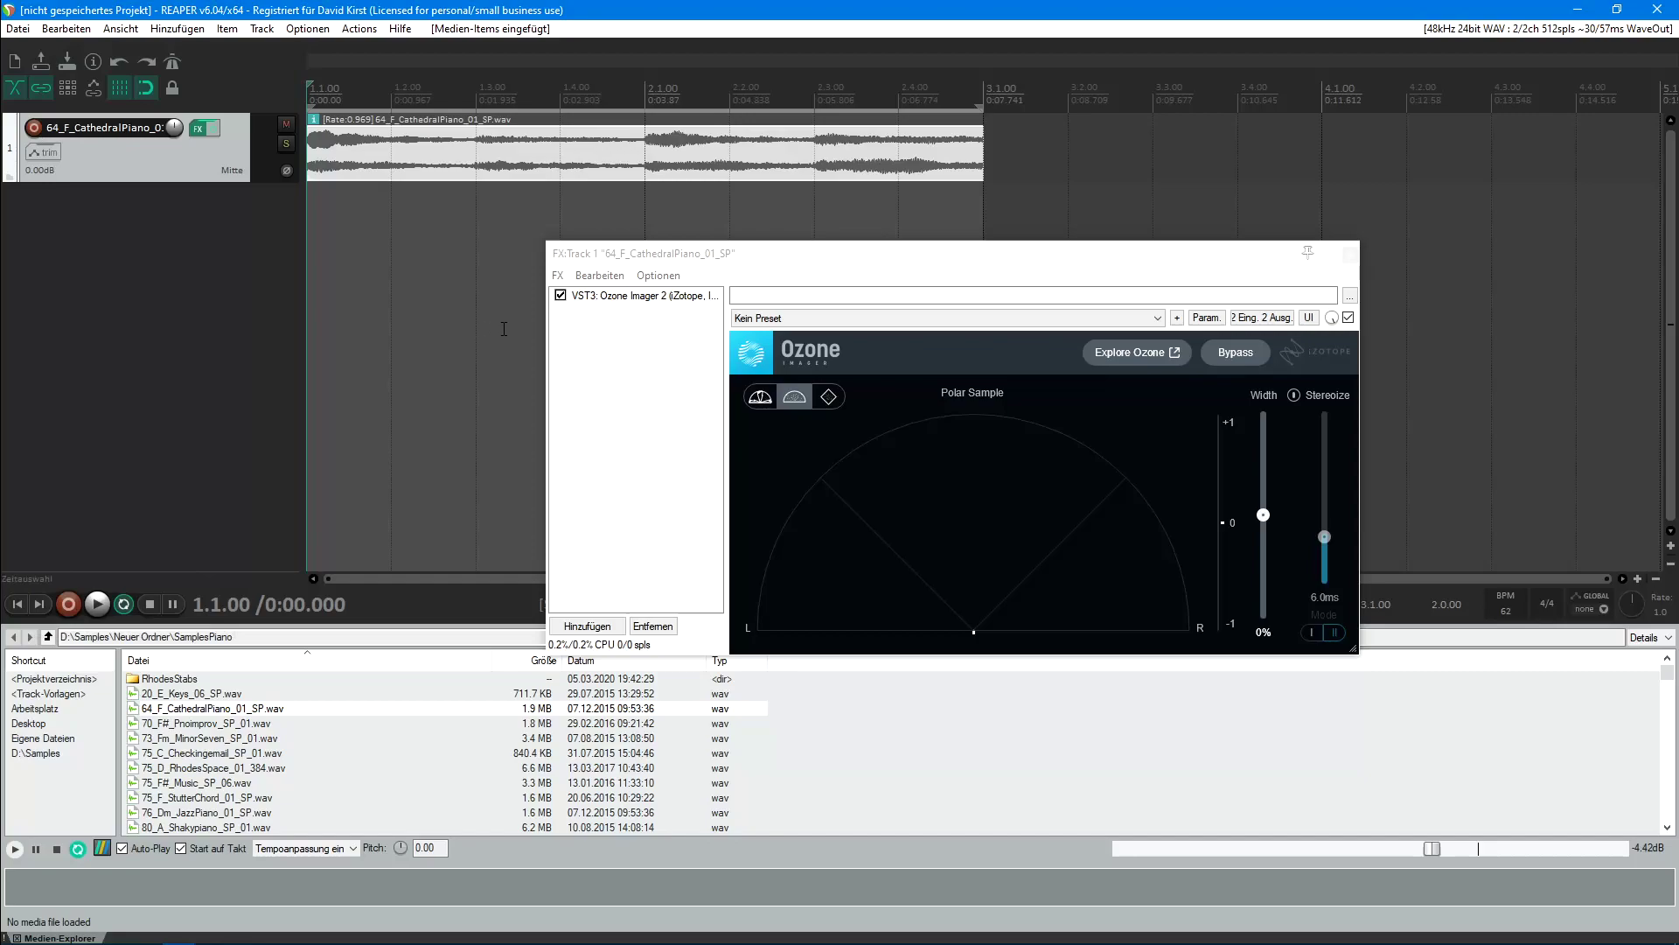
Play the loop with Ozone Imager 2 disabled, and re-enable the plug-in during playback for comparison.
click(561, 297)
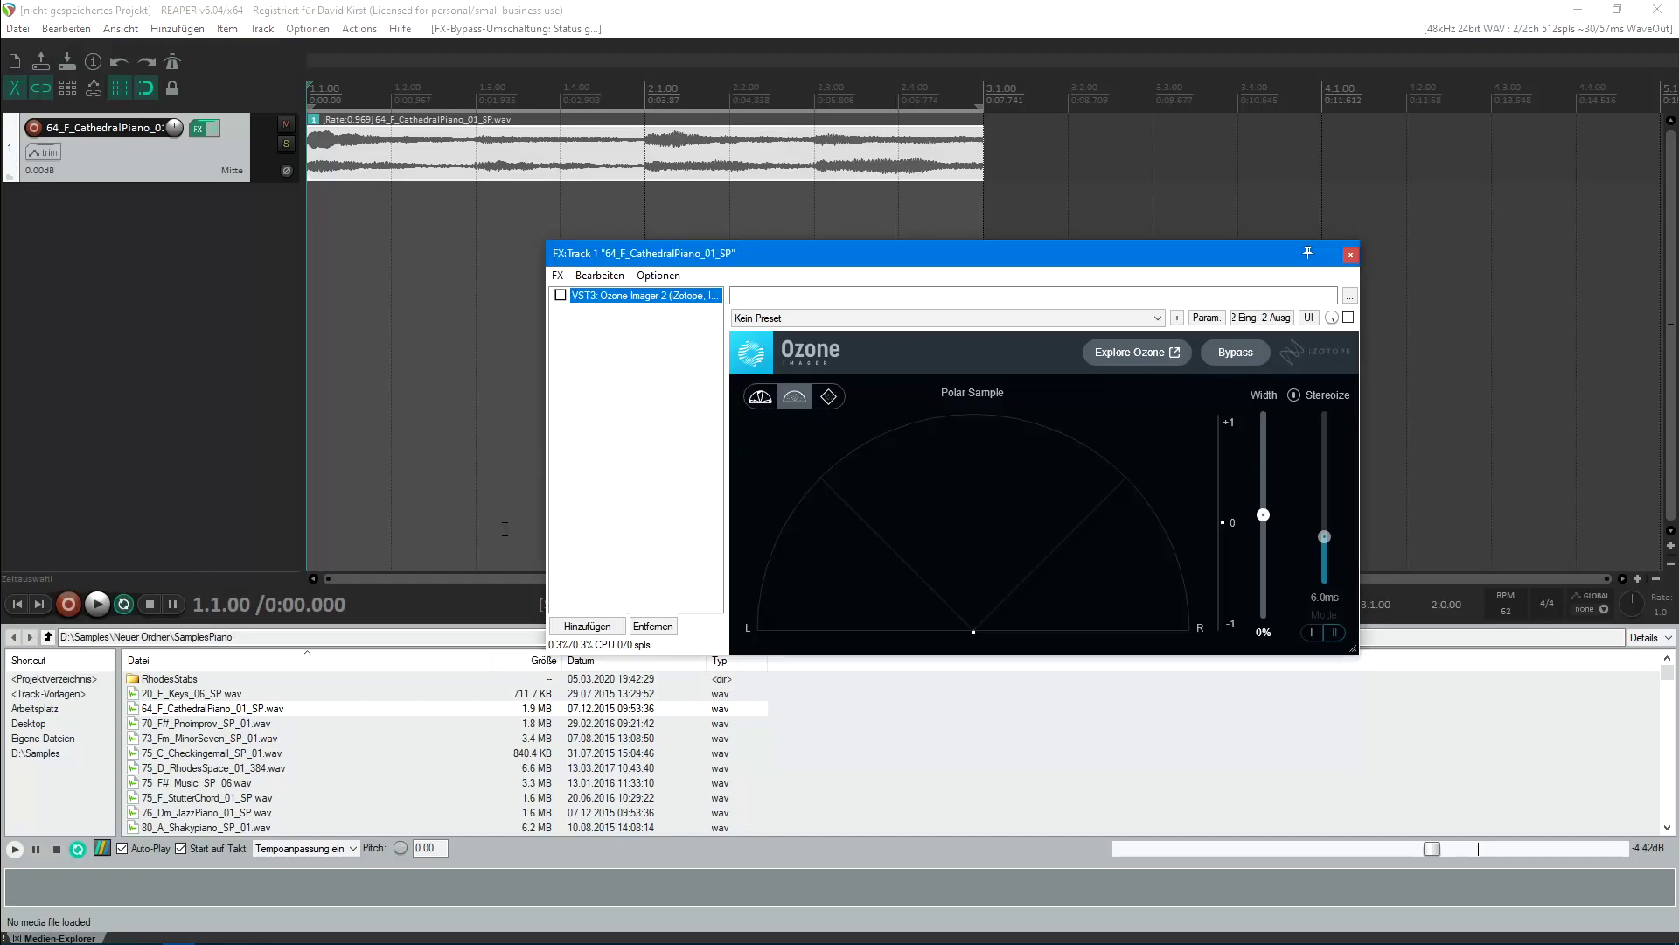
click(97, 604)
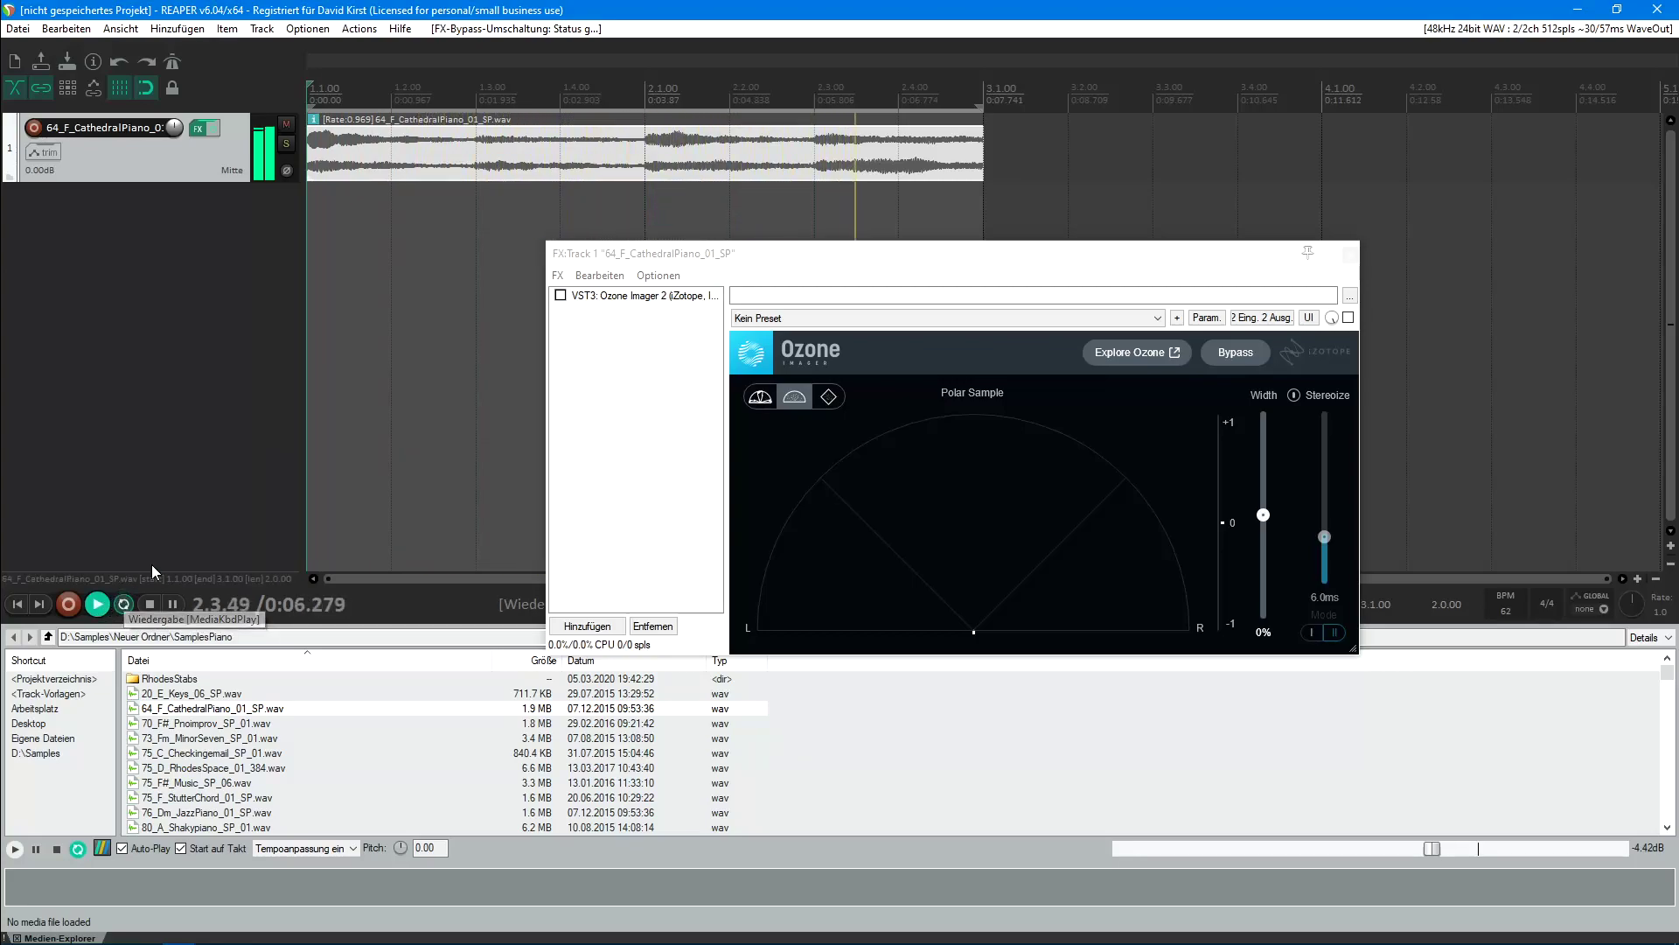
click(560, 295)
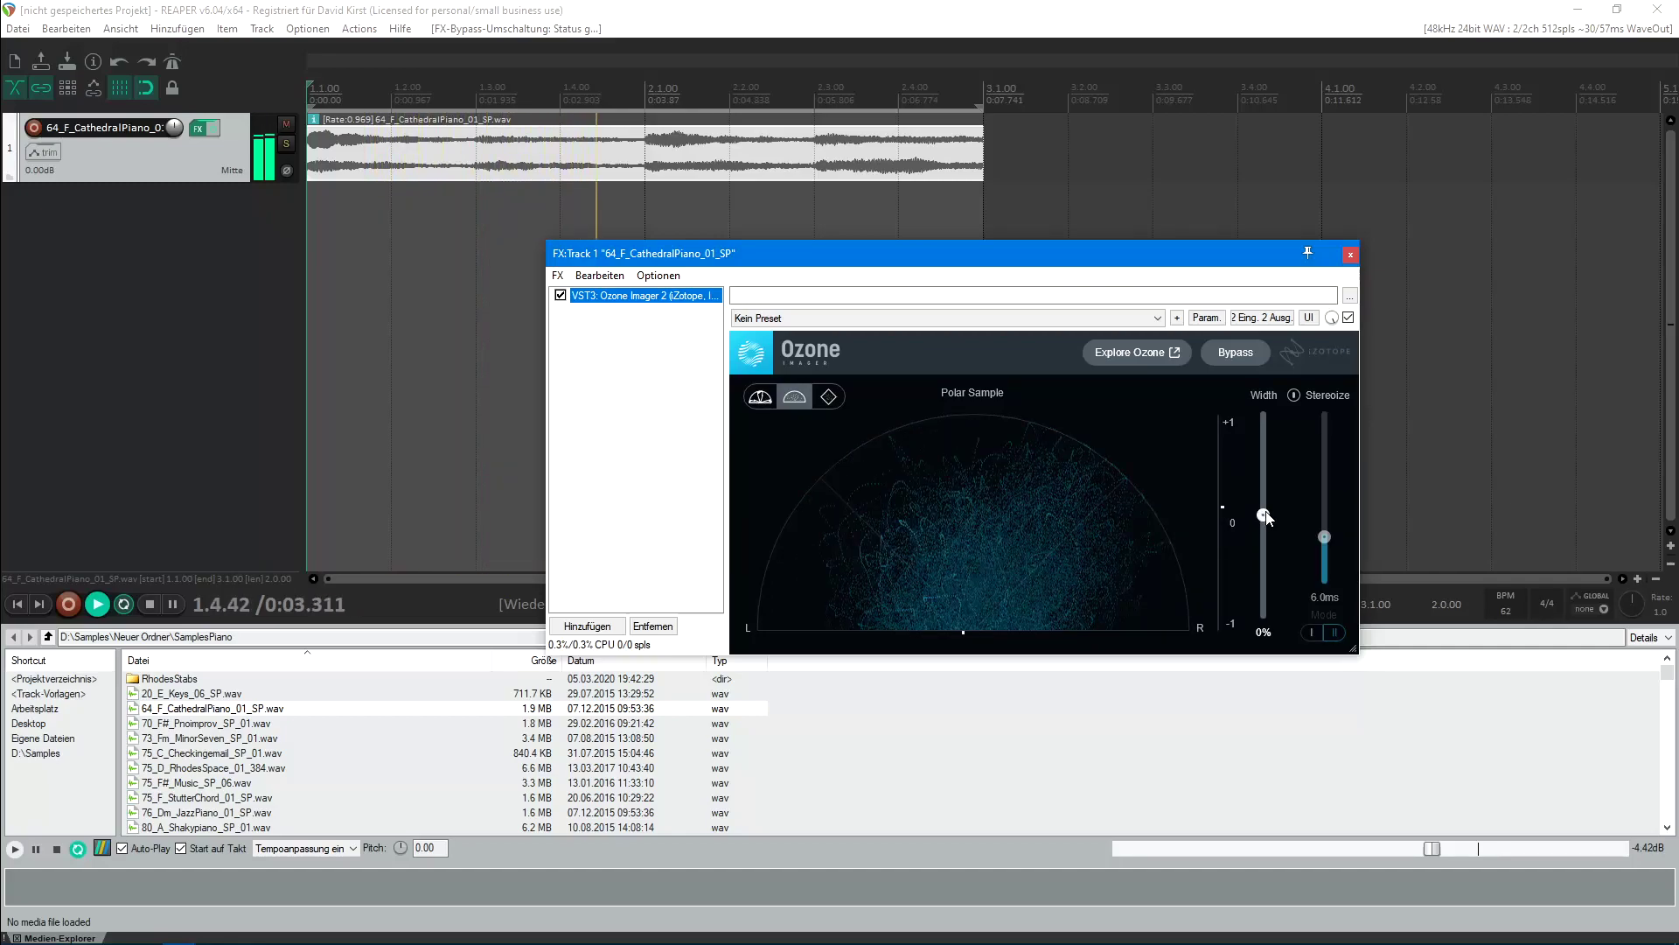
Show the Polar Level display and try the Width at 100% and -100%, settling on 24%.
drag(1263, 514, 1261, 415)
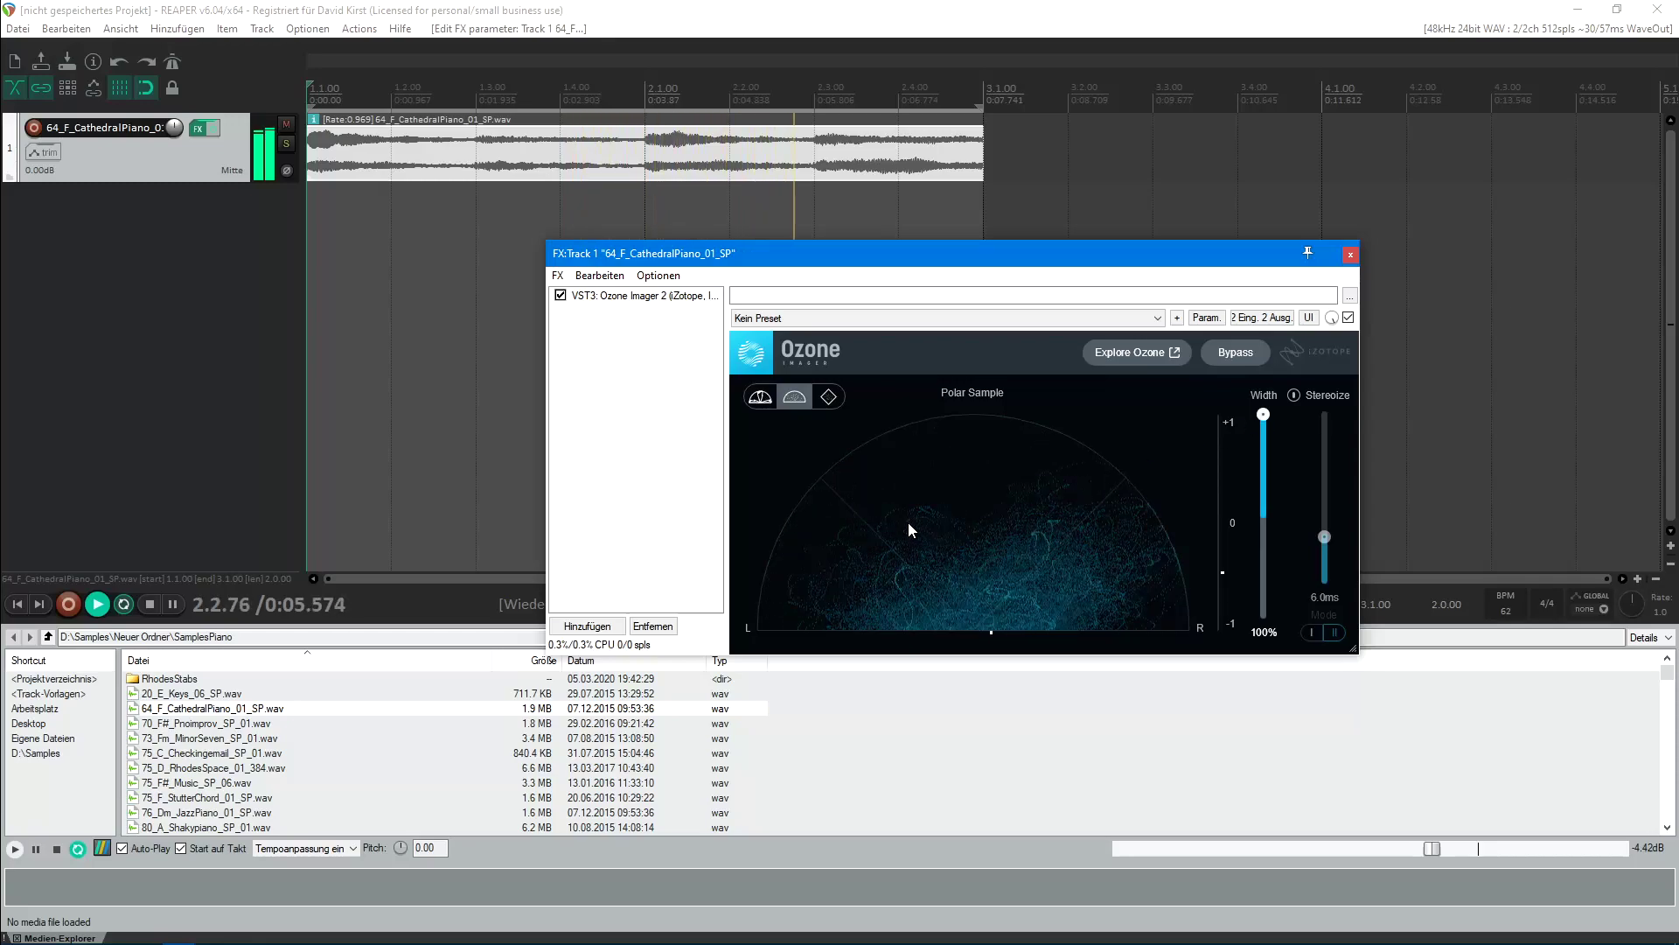
click(761, 398)
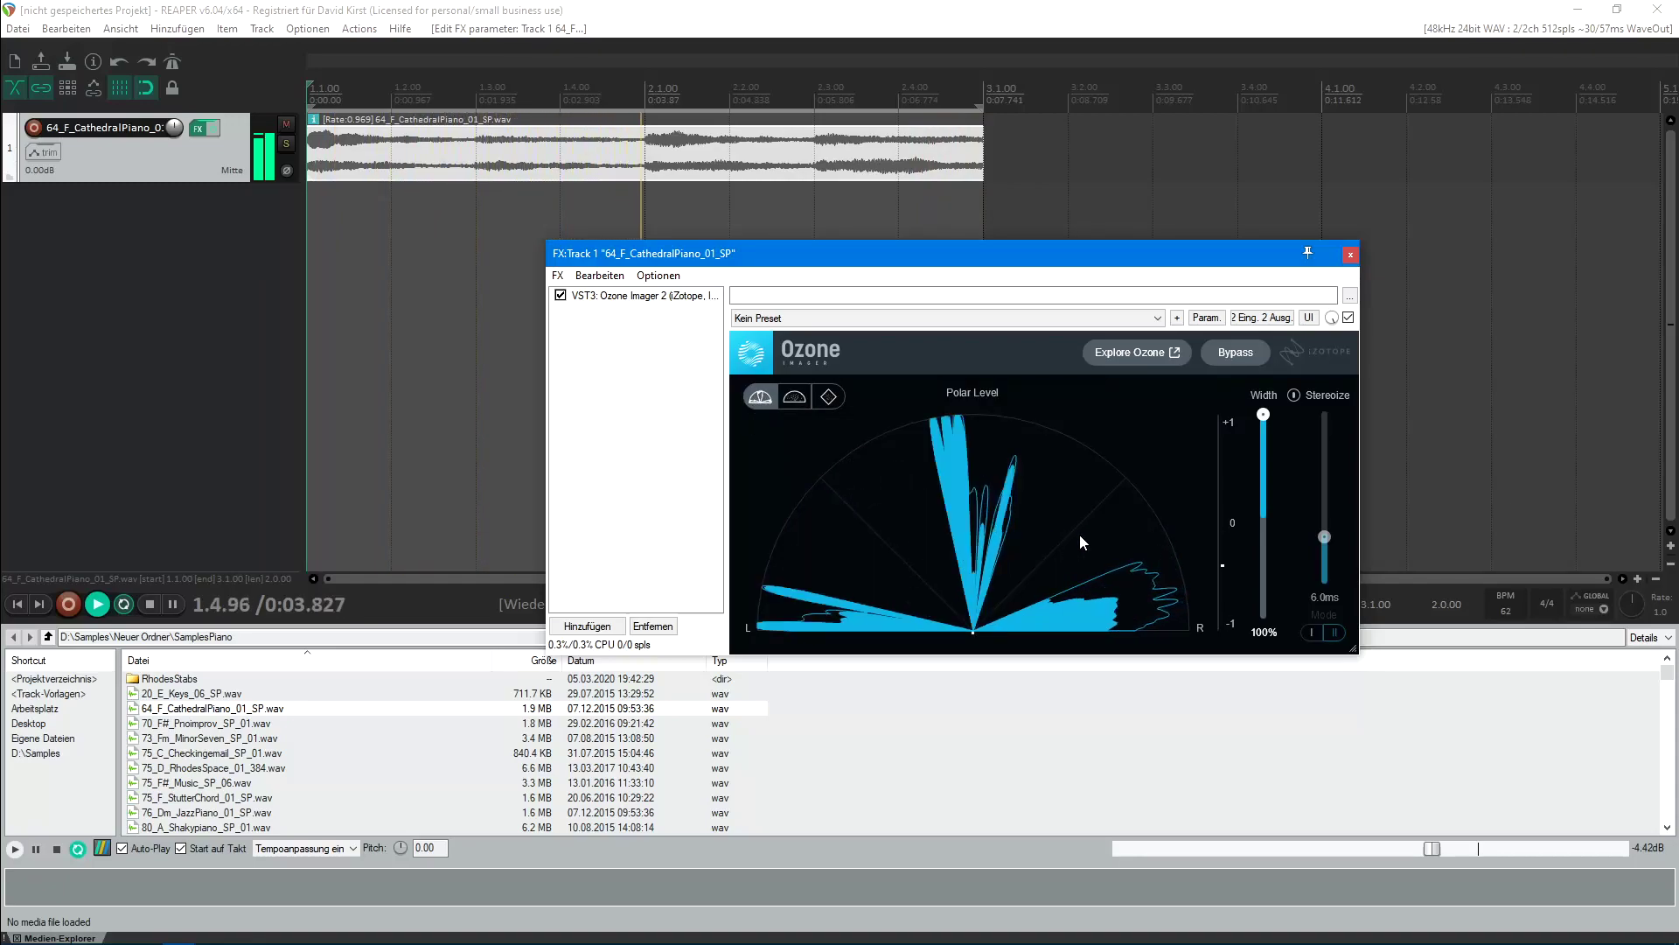
drag(1263, 418, 1264, 615)
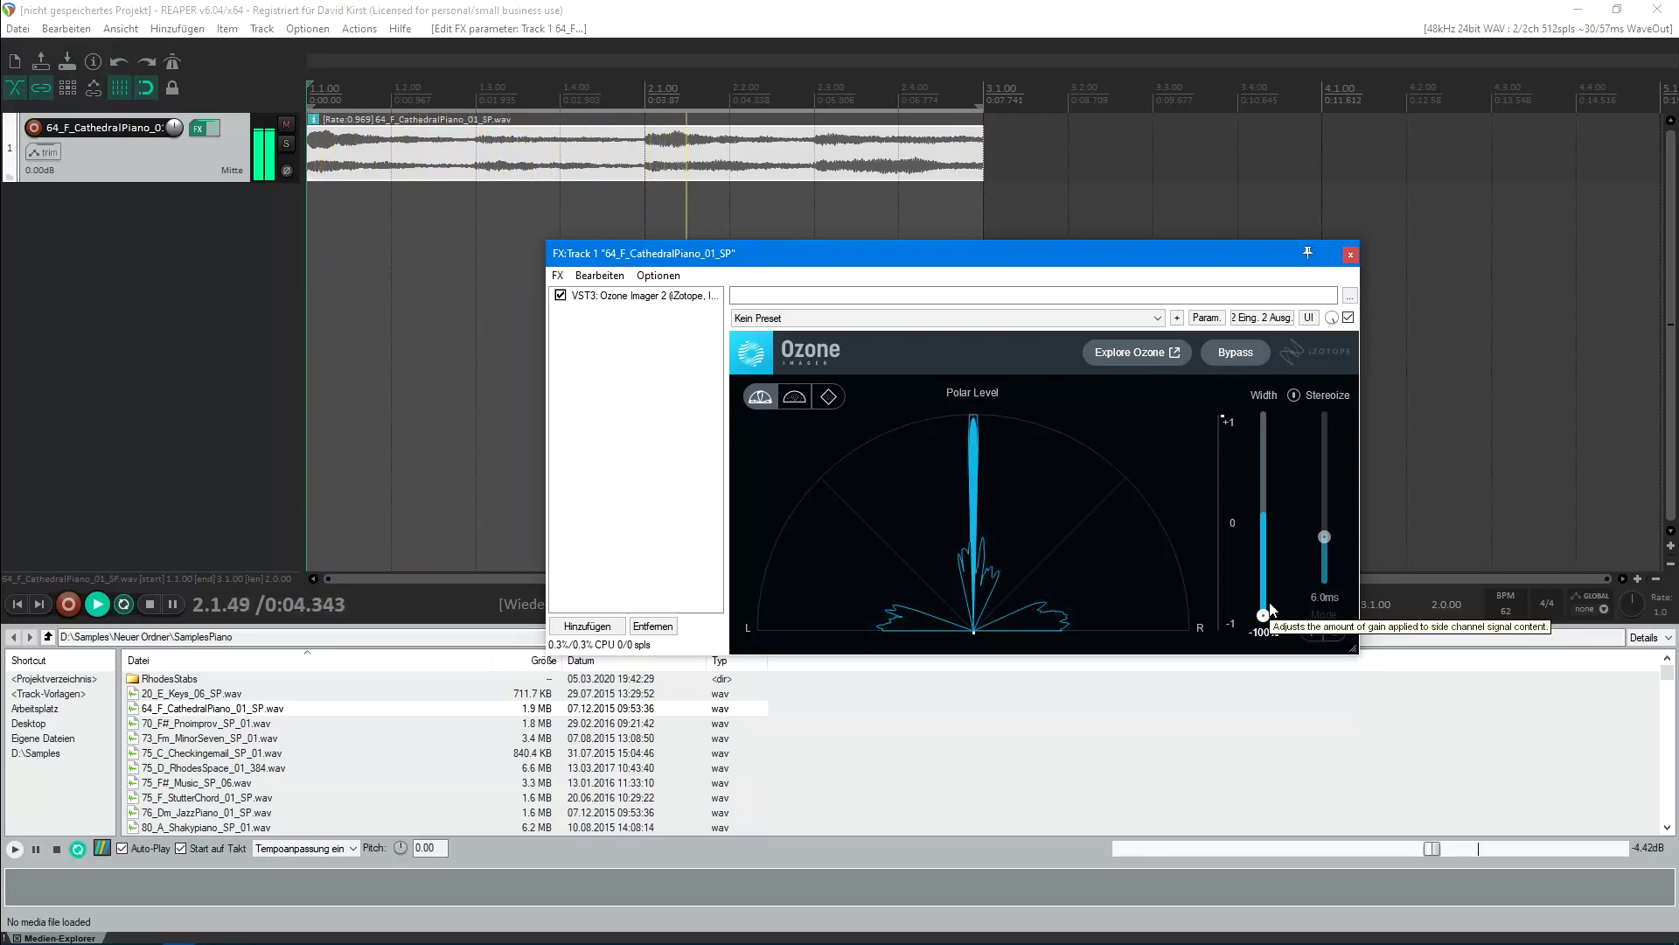
drag(1271, 610, 1250, 430)
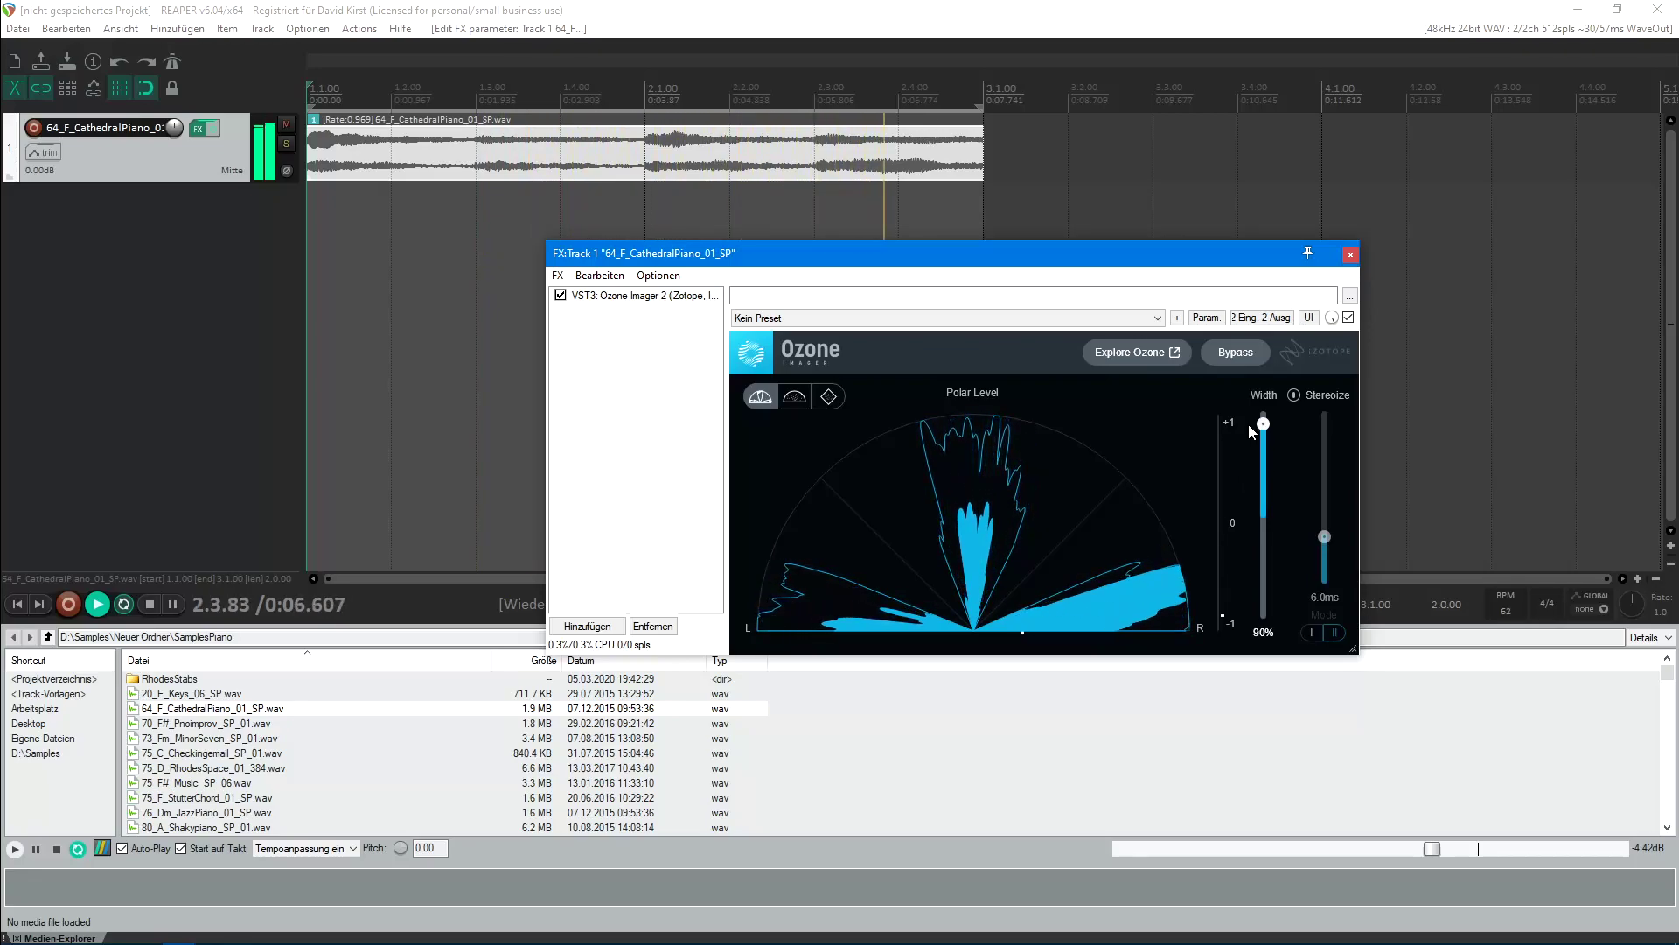
drag(1254, 424, 1258, 496)
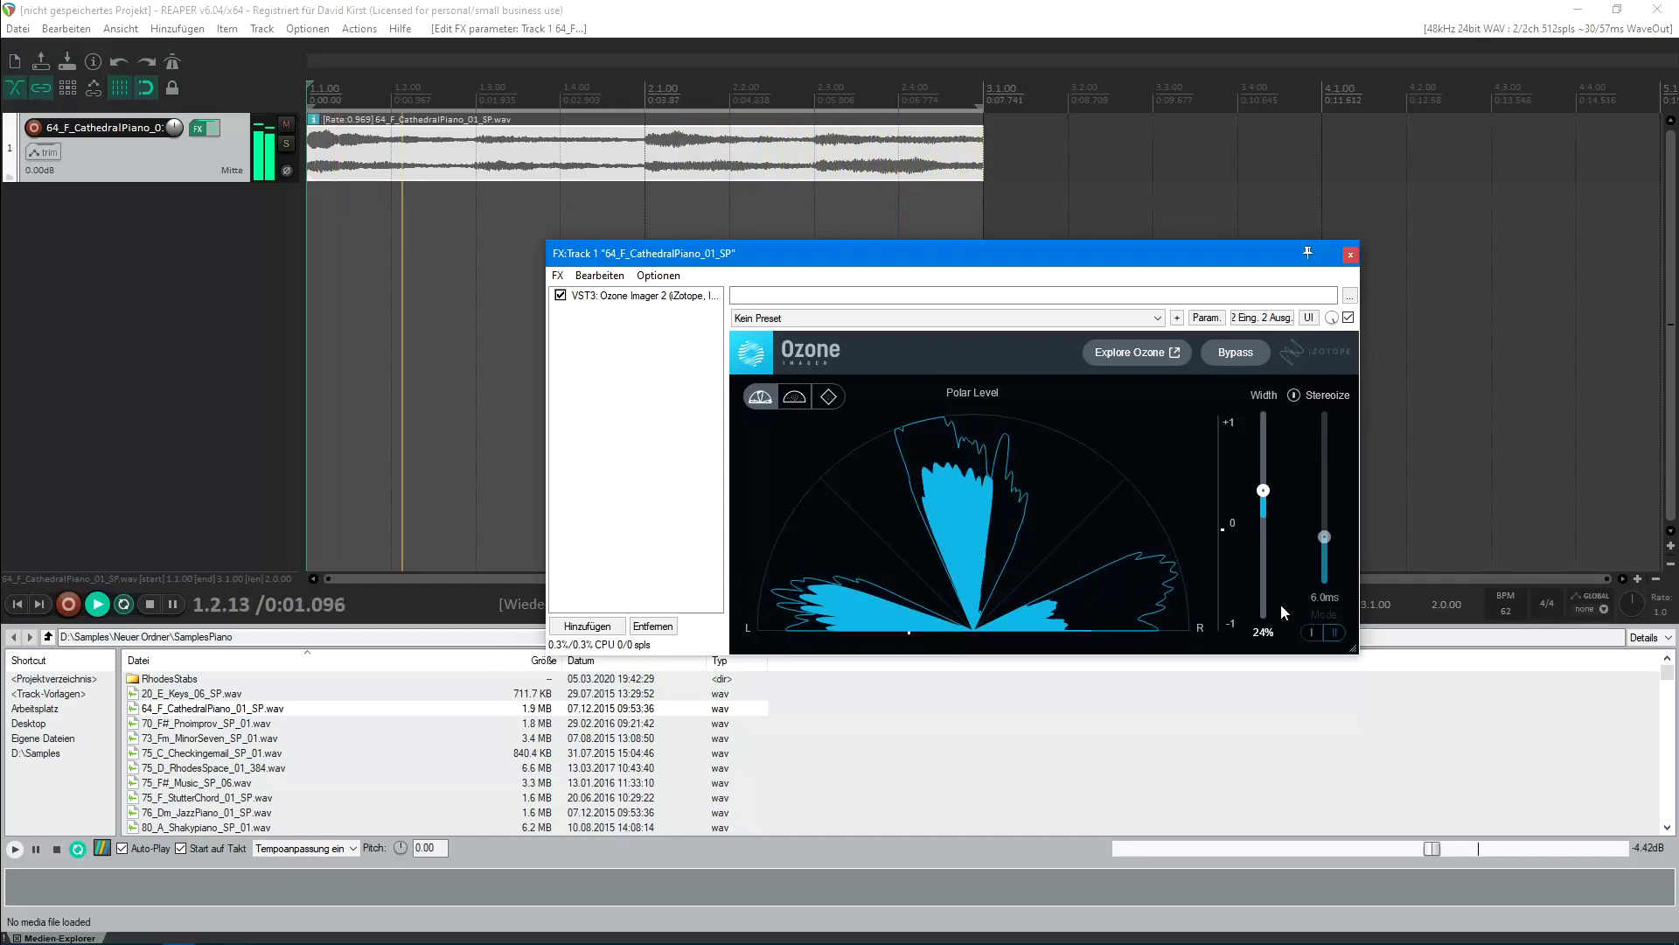
Enable Stereoize, try it at 19.2 ms, set it to 10.2 ms and stop playback.
click(1294, 395)
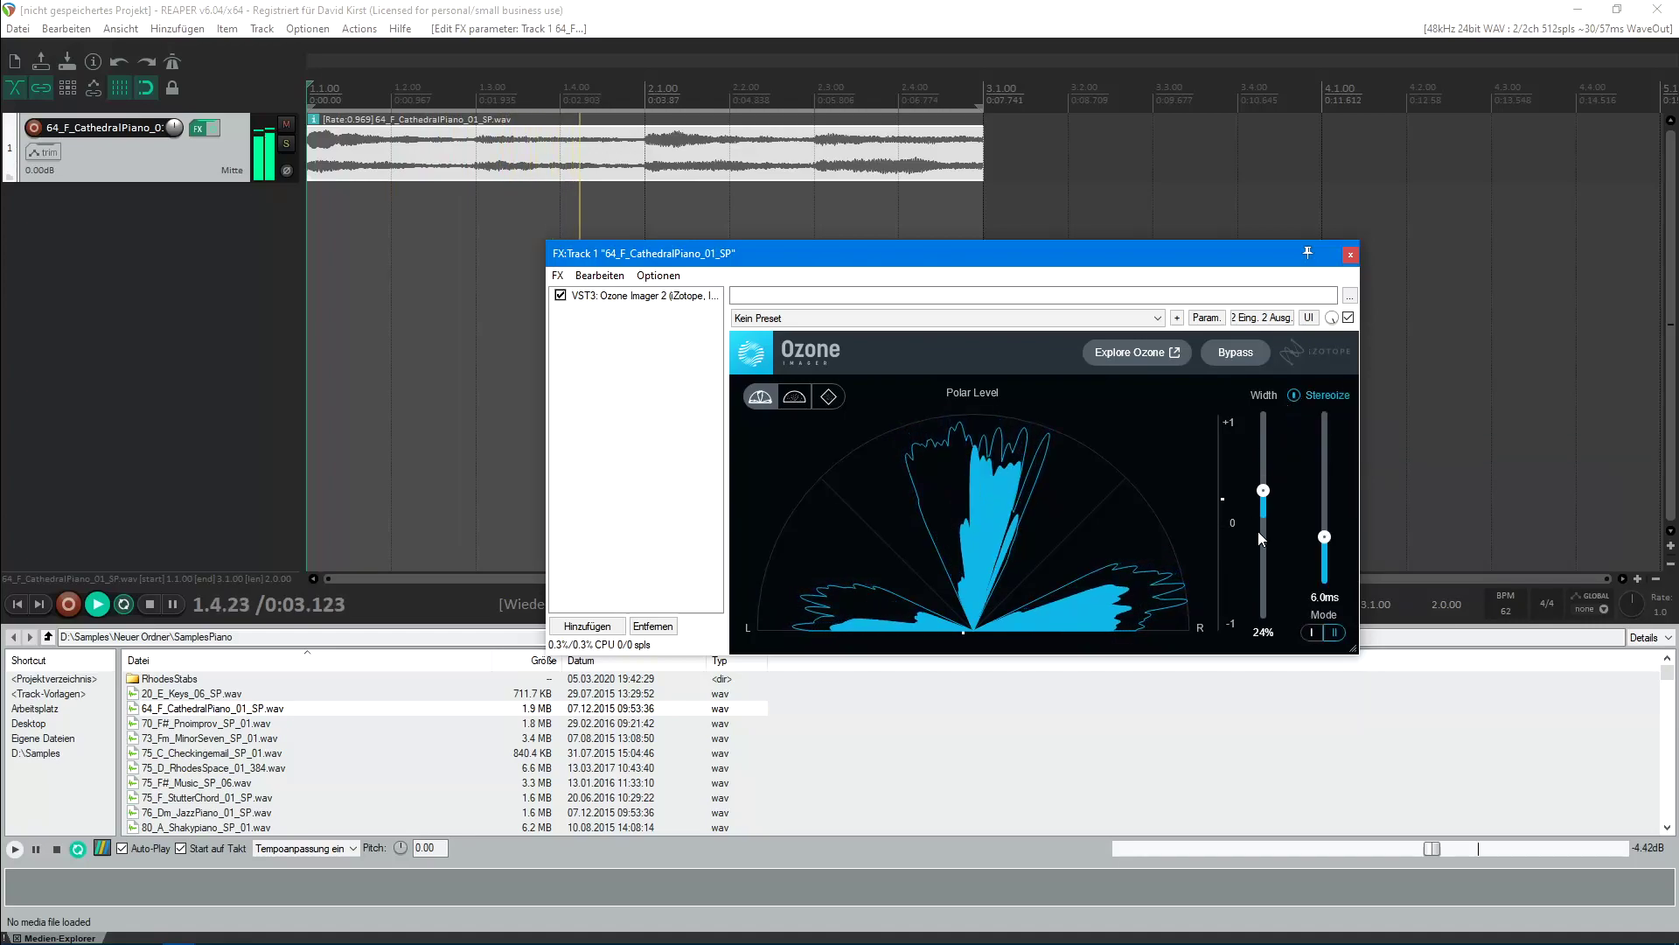
drag(1324, 536, 1323, 424)
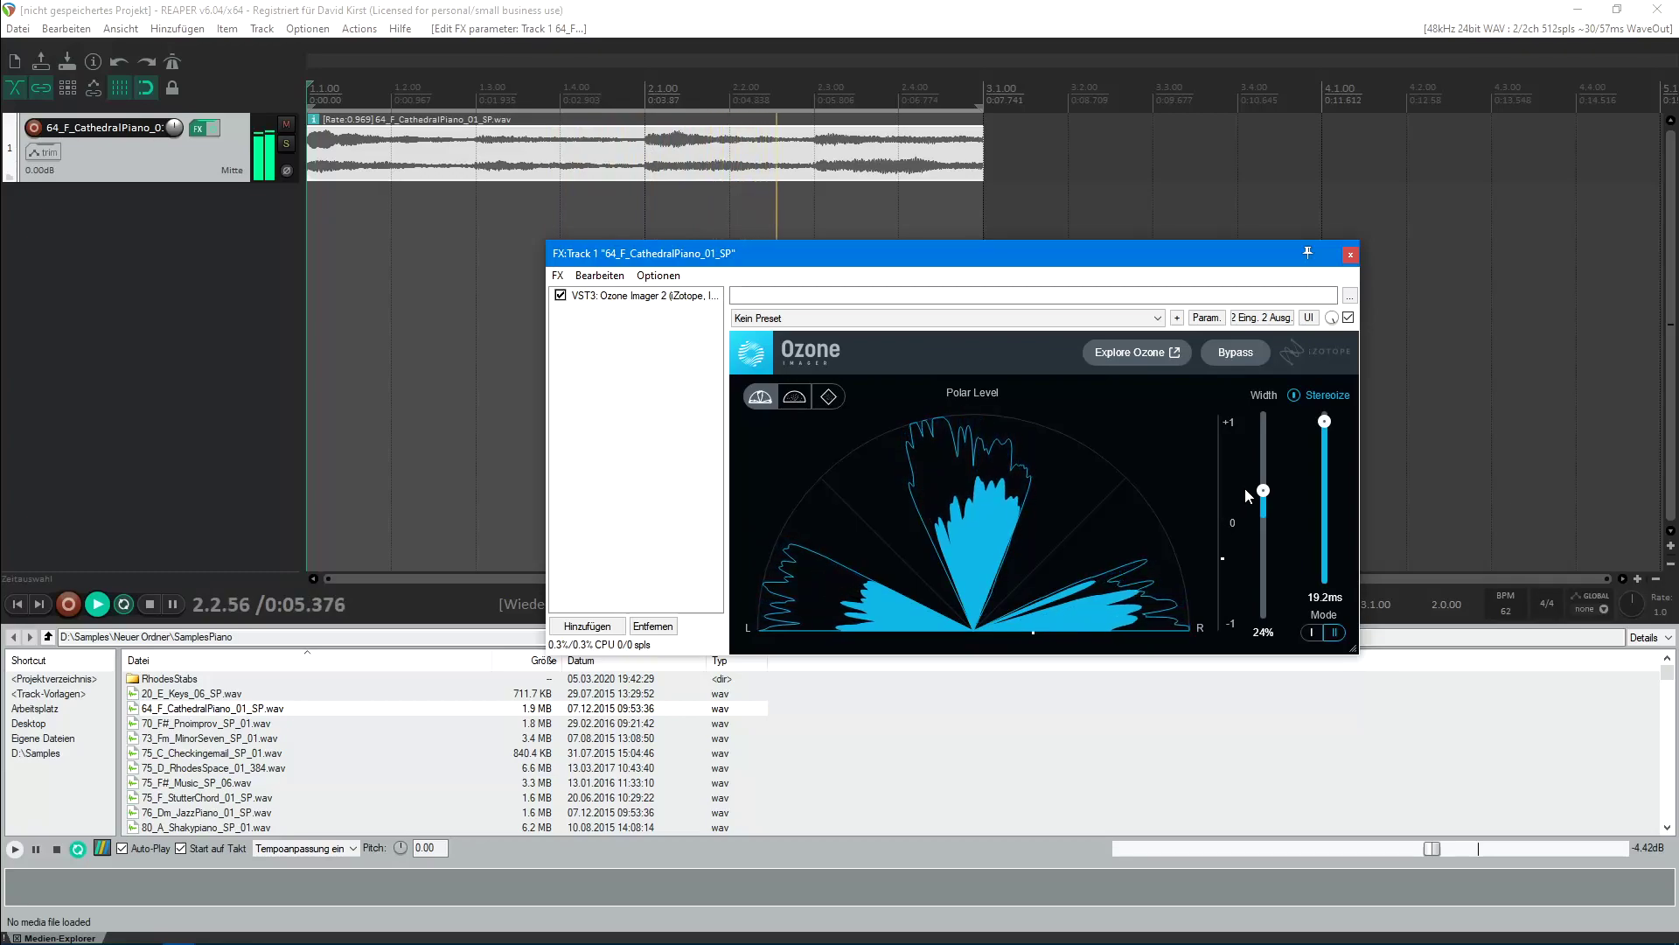
drag(1329, 429, 1332, 528)
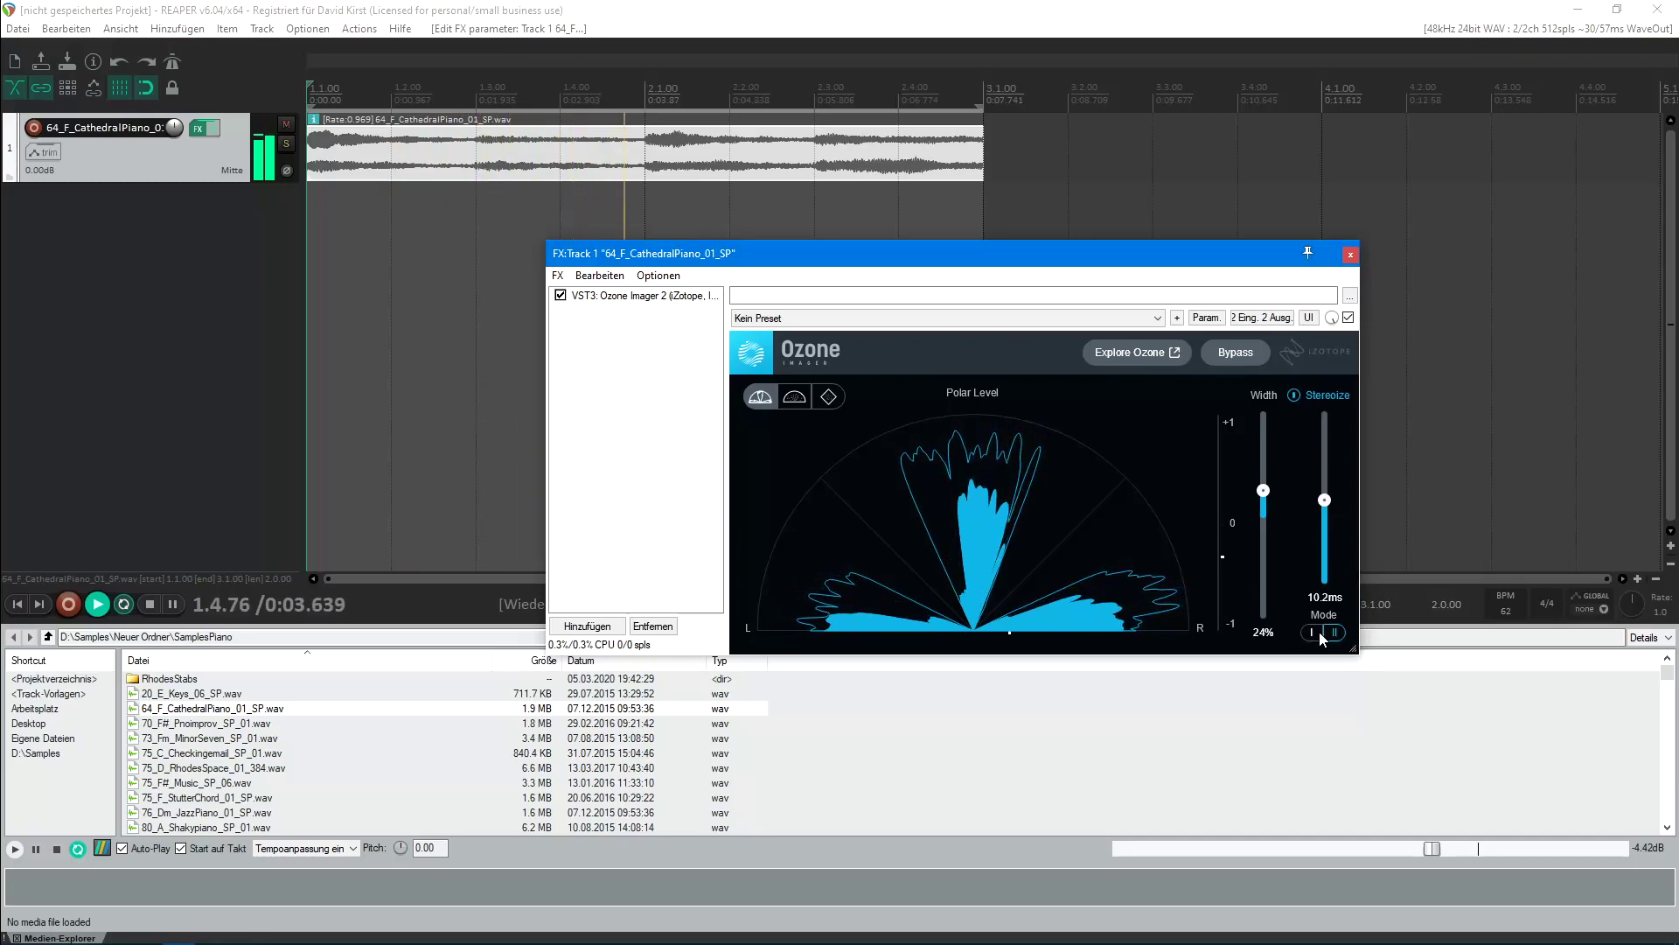
key(space)
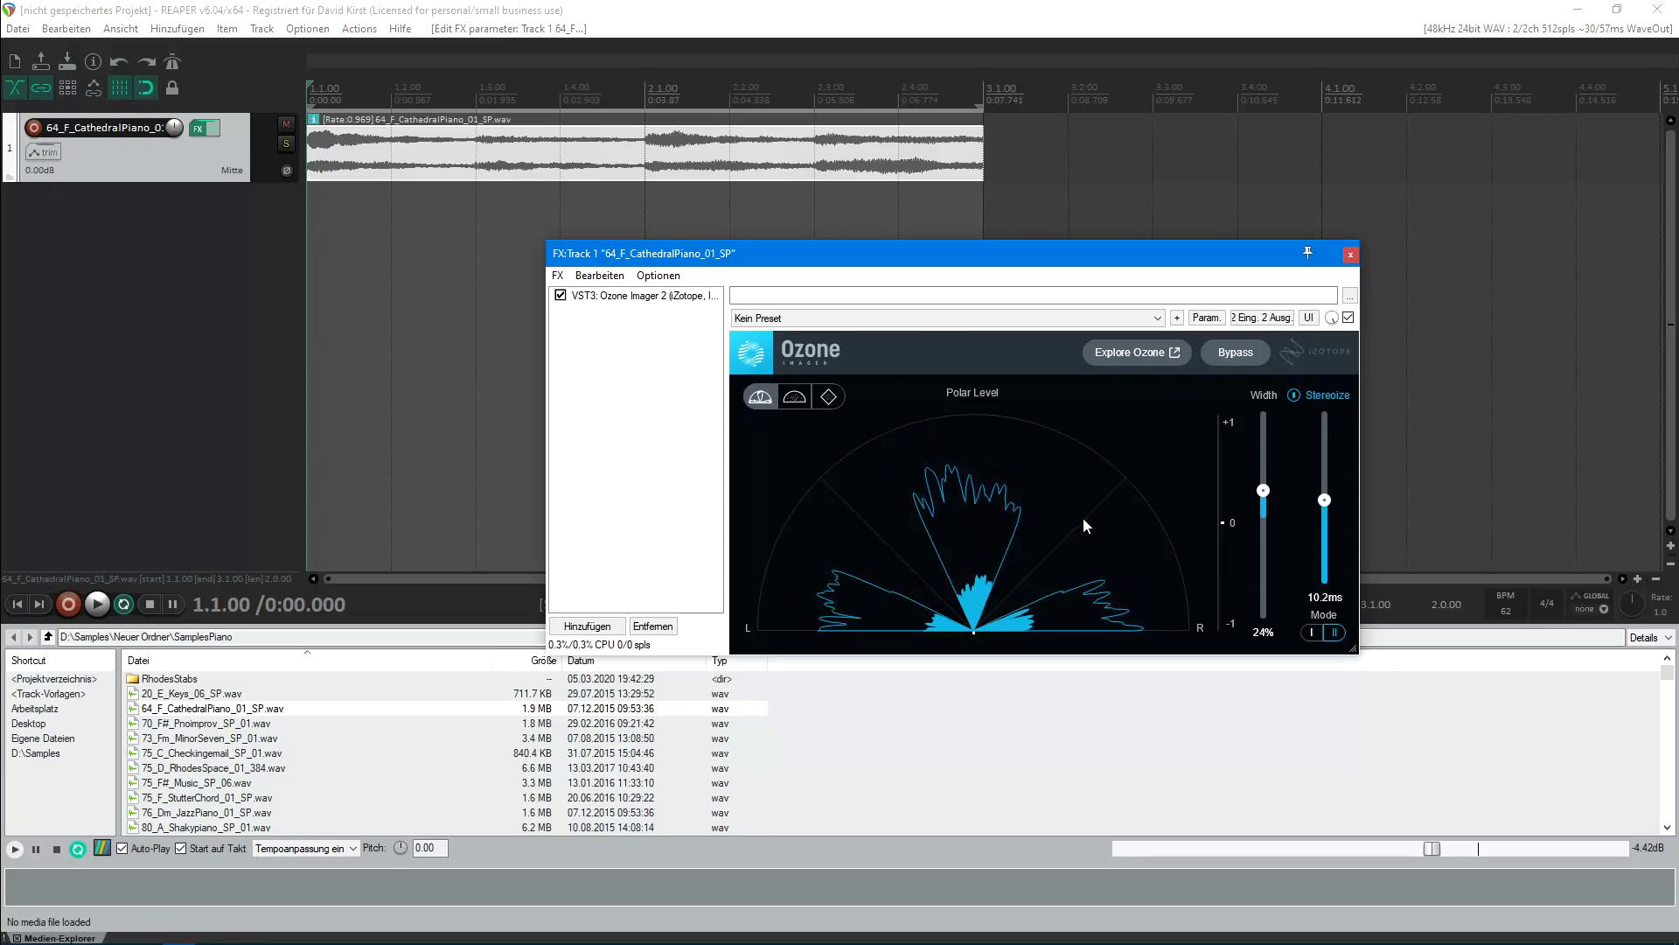
Delete the cathedral piano clip from the track and look through the piano samples for a replacement.
click(533, 154)
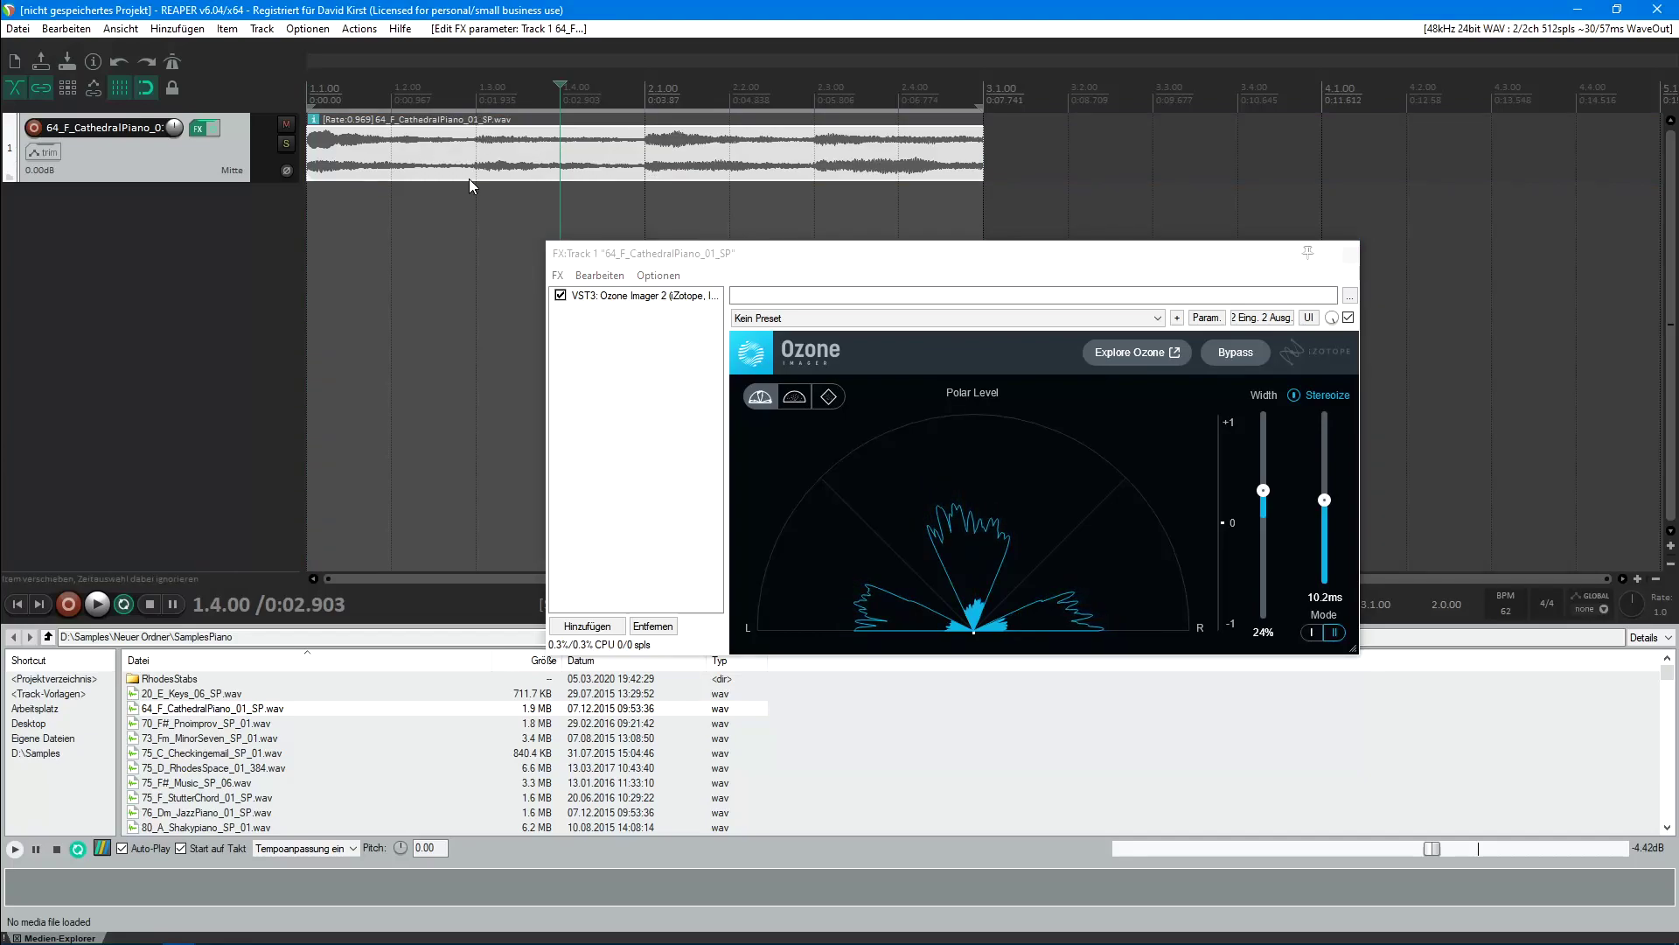
key(Delete)
scroll(271, 735, down, 4)
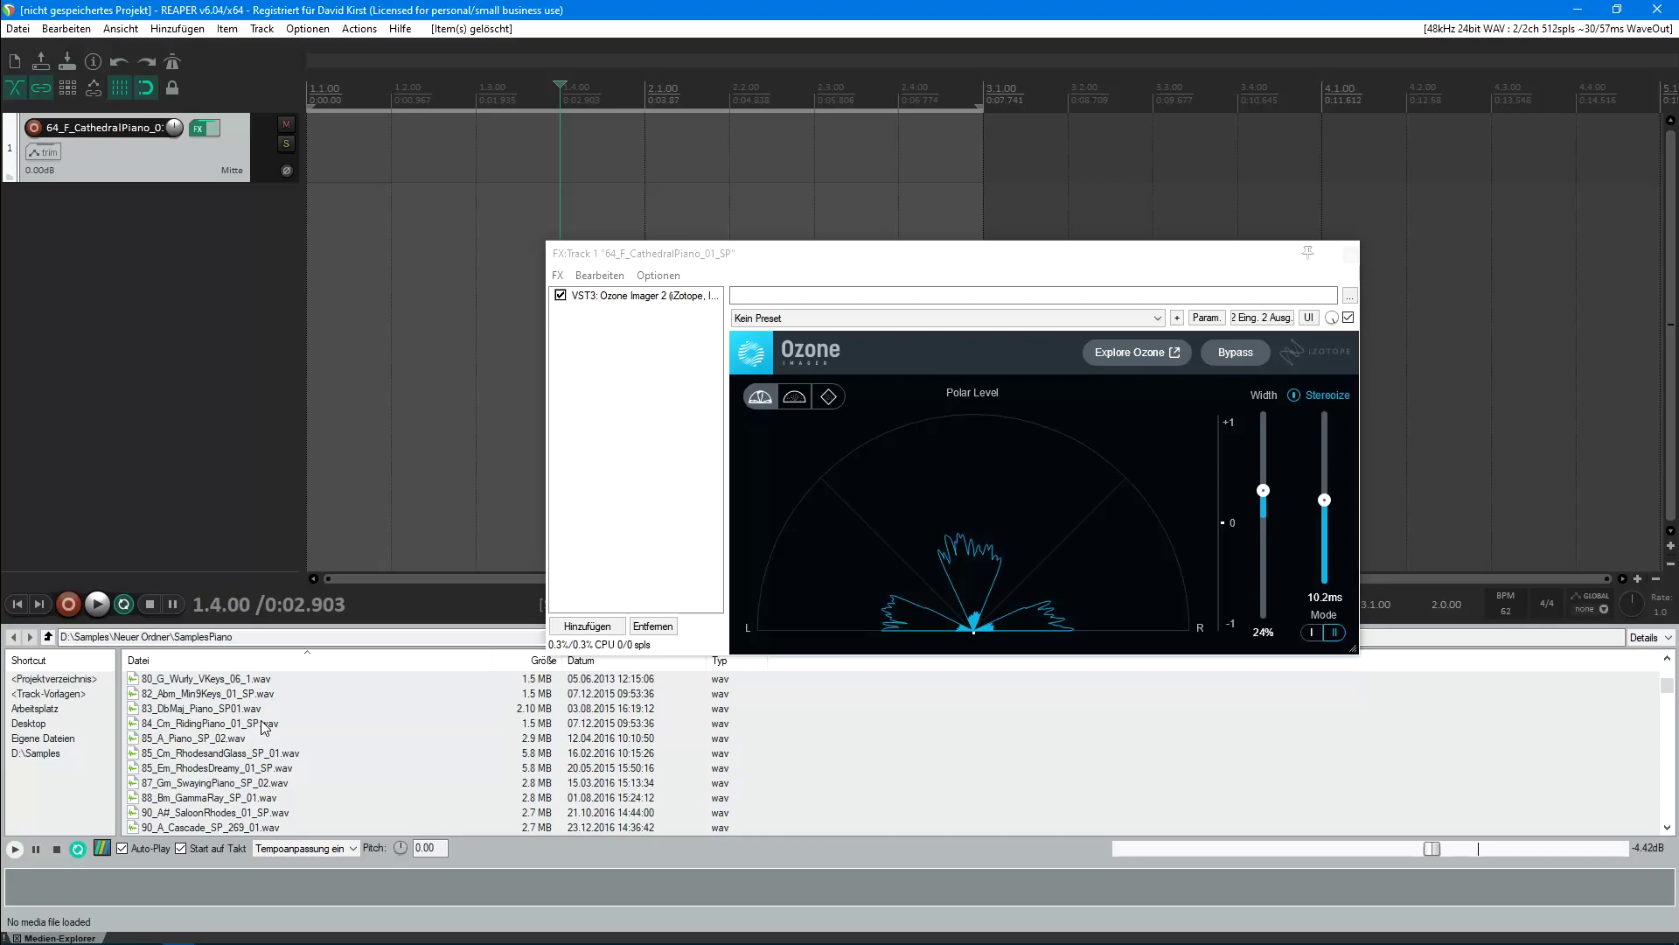